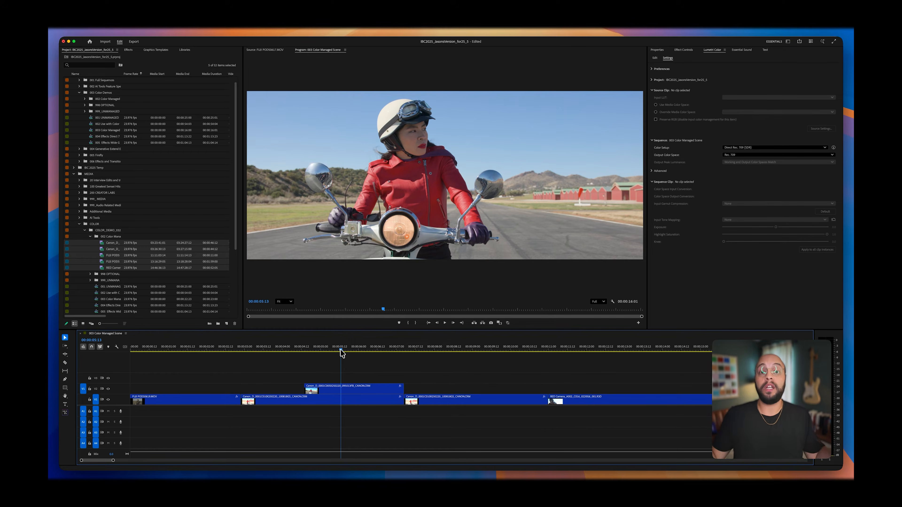
Step: Reveal the upper-track Canon clip in the project and check its color settings in the Modify Clip dialog
right_click(347, 389)
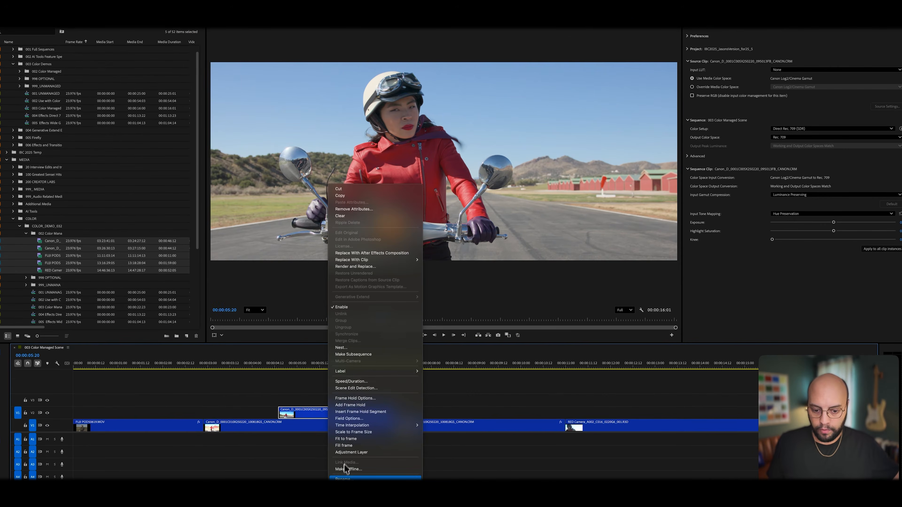
left_click(352, 487)
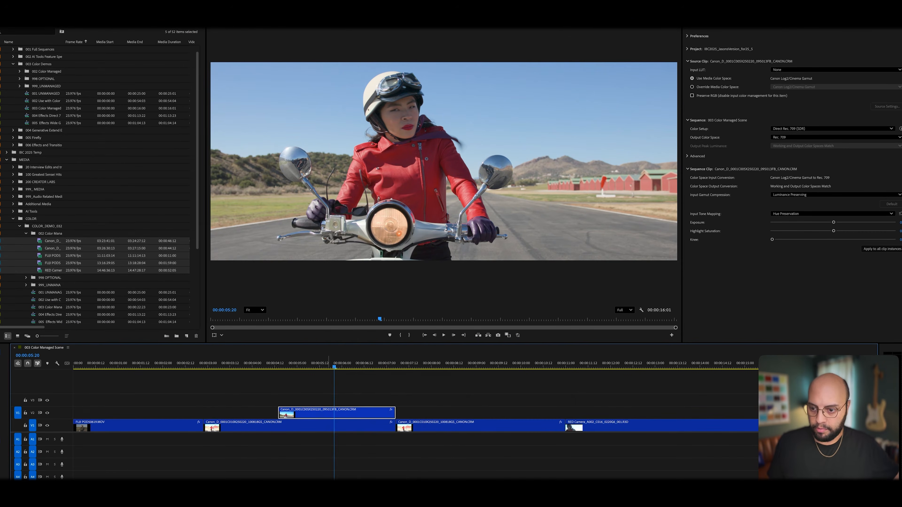
right_click(40, 241)
mouse_move(57, 219)
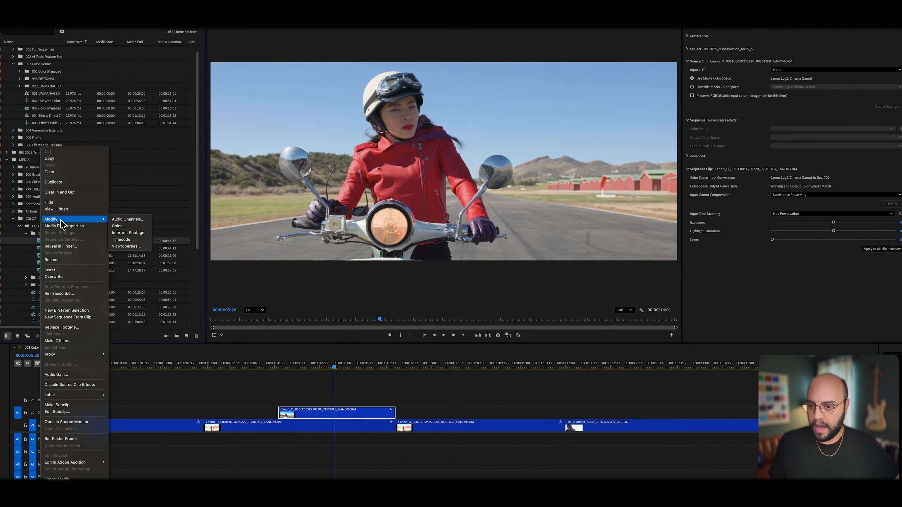
left_click(134, 227)
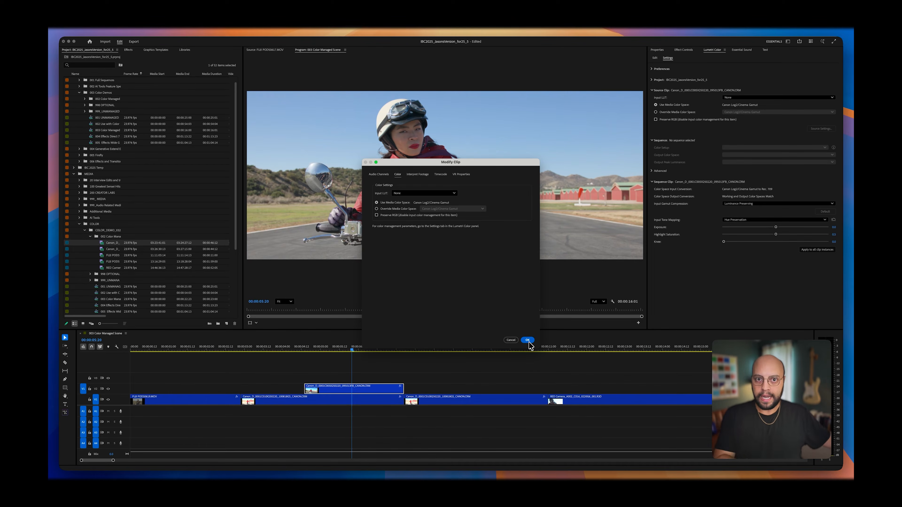
left_click(528, 340)
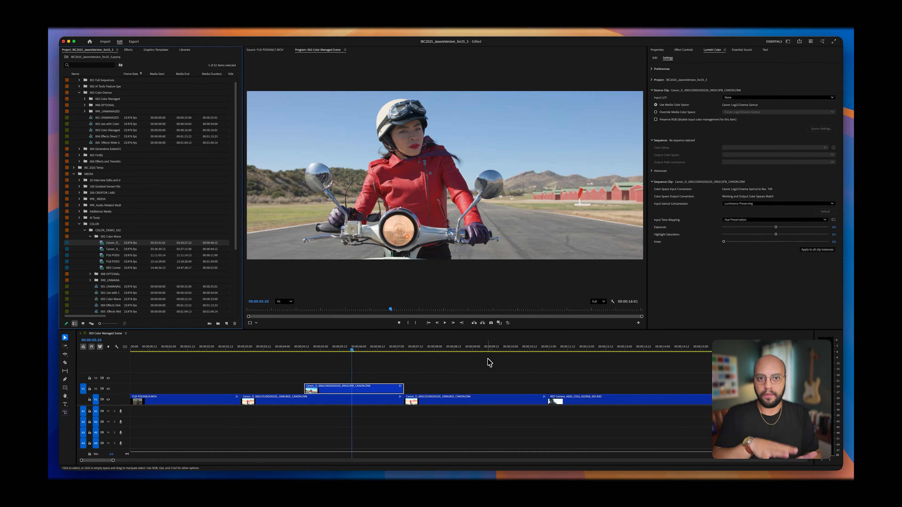
Step: View the Canon clip's Basic Correction controls in Lumetri Color at 00:00:04:18, and return to the color management settings
left_click(311, 351)
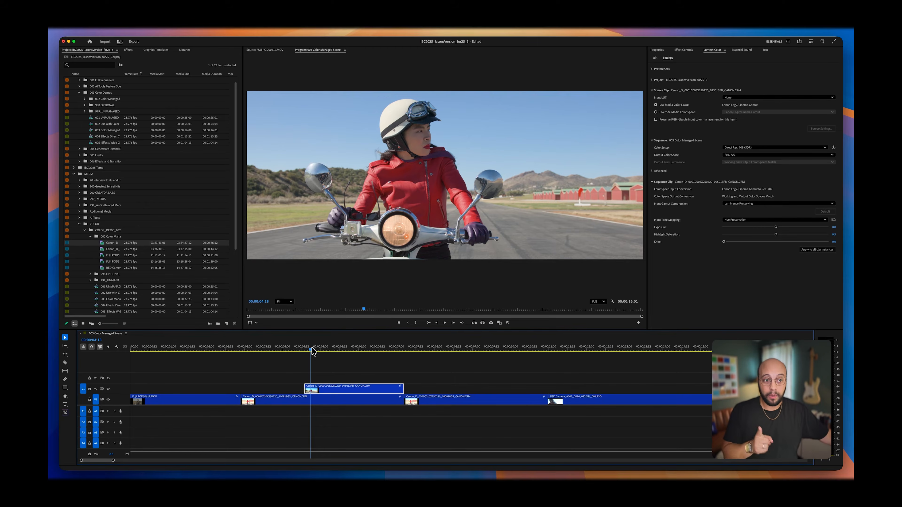
left_click(655, 59)
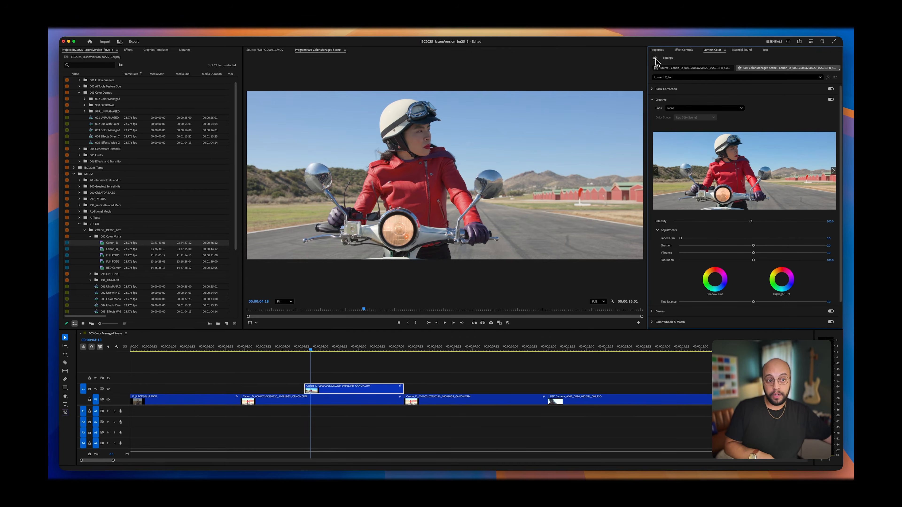
left_click(664, 89)
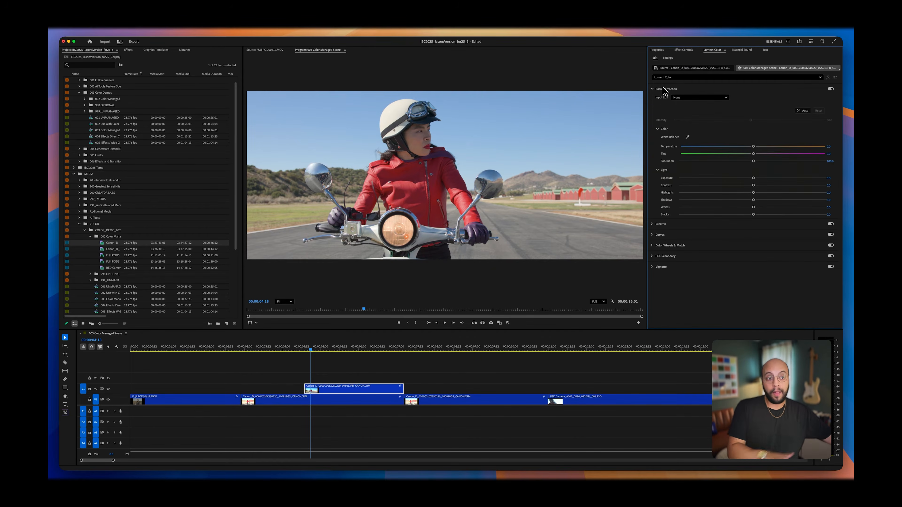
left_click(668, 58)
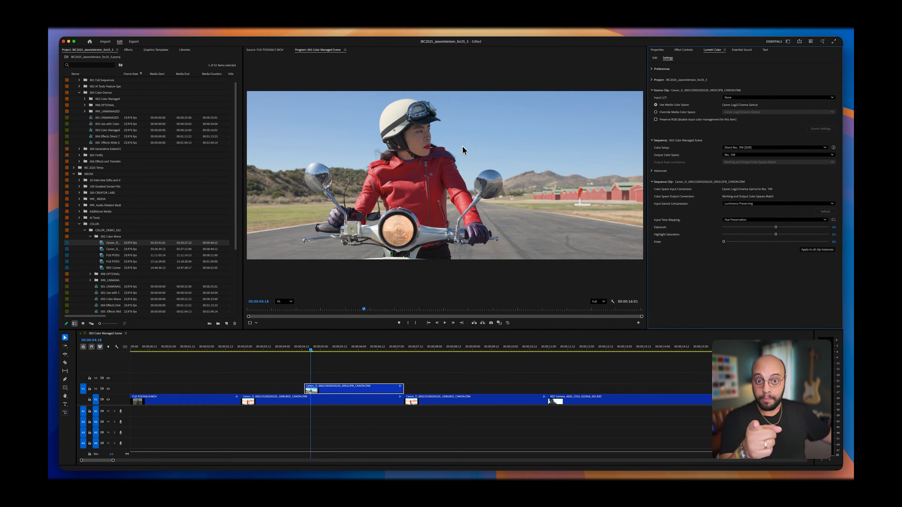
Step: Enable Display Color Management and Extended Dynamic Range Monitoring in the Lumetri Color preferences
left_click(661, 68)
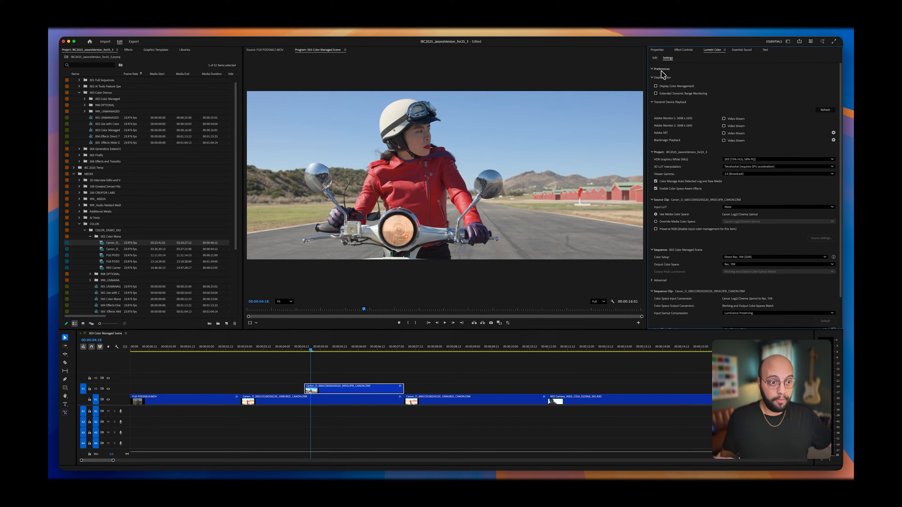
left_click(655, 86)
left_click(656, 93)
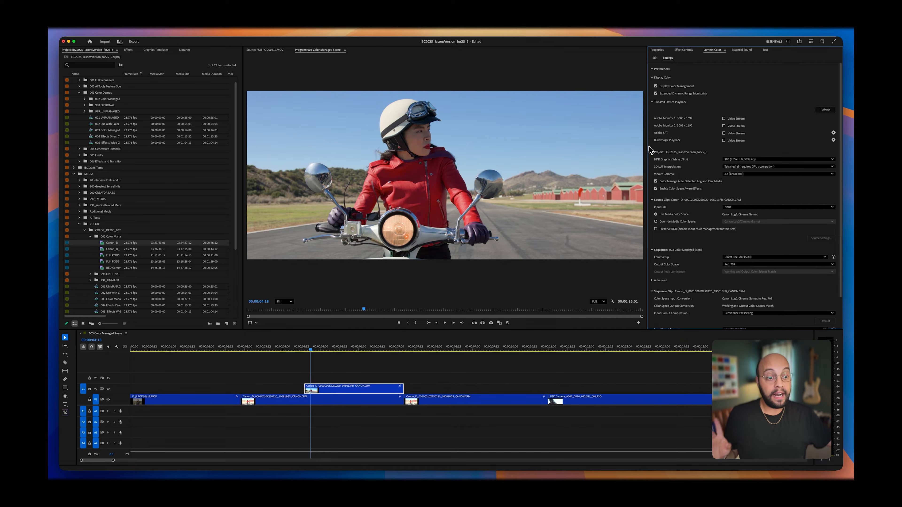
Step: Compare the project's viewer gamma between 1.96 (QuickTime) and 2.4 (Broadcast), leaving it on 1.96 (QuickTime)
left_click(652, 152)
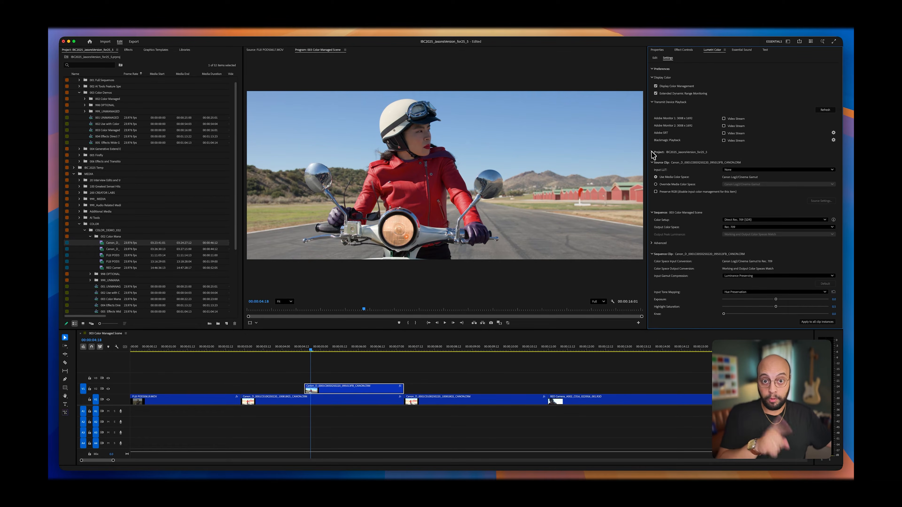
left_click(653, 152)
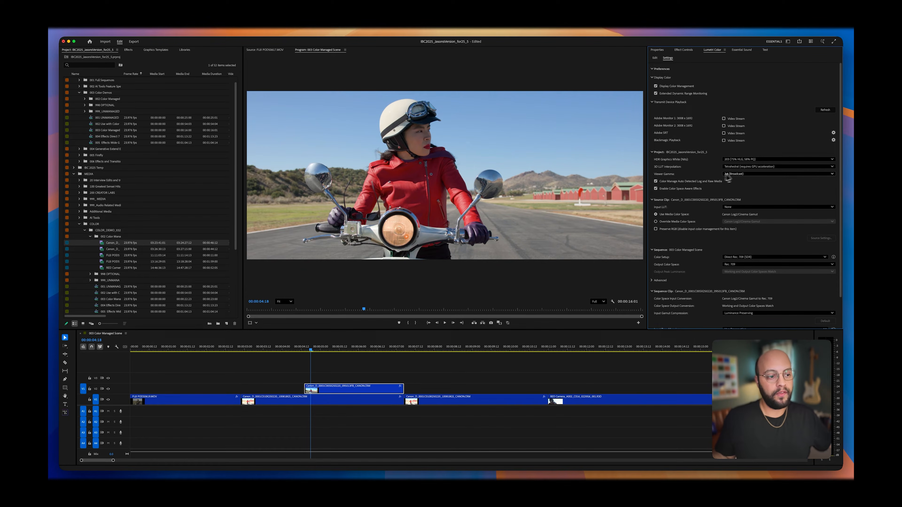
left_click(746, 174)
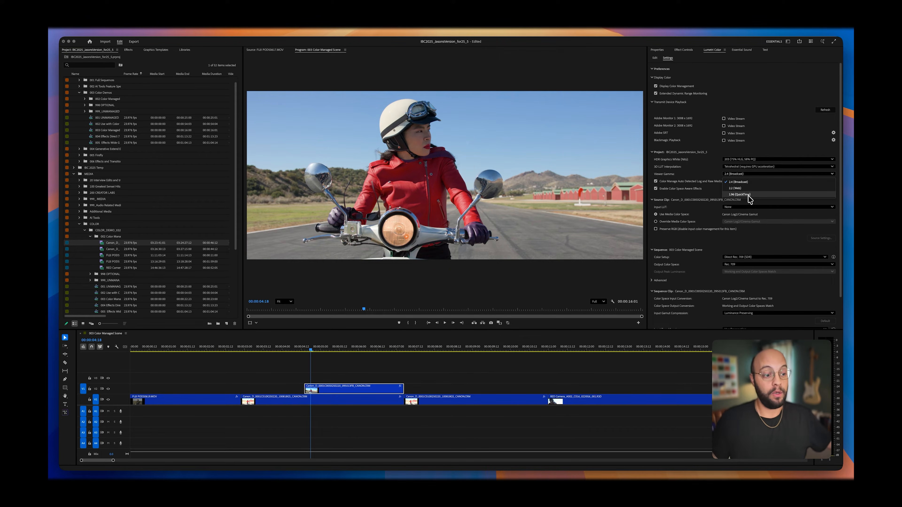
left_click(740, 194)
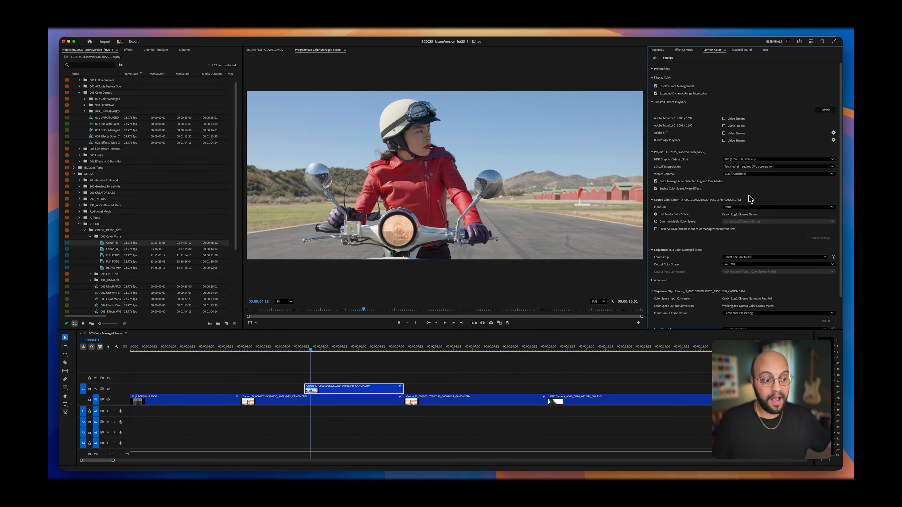
left_click(744, 174)
left_click(746, 184)
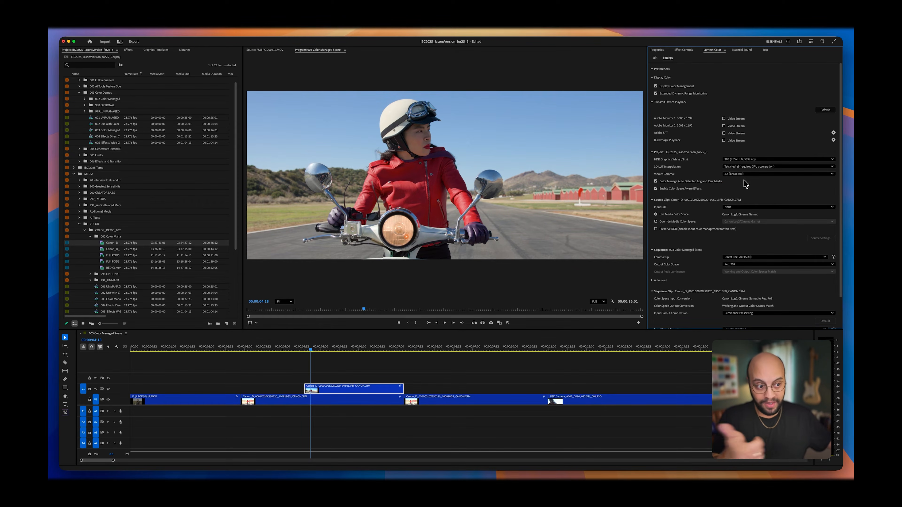
left_click(744, 174)
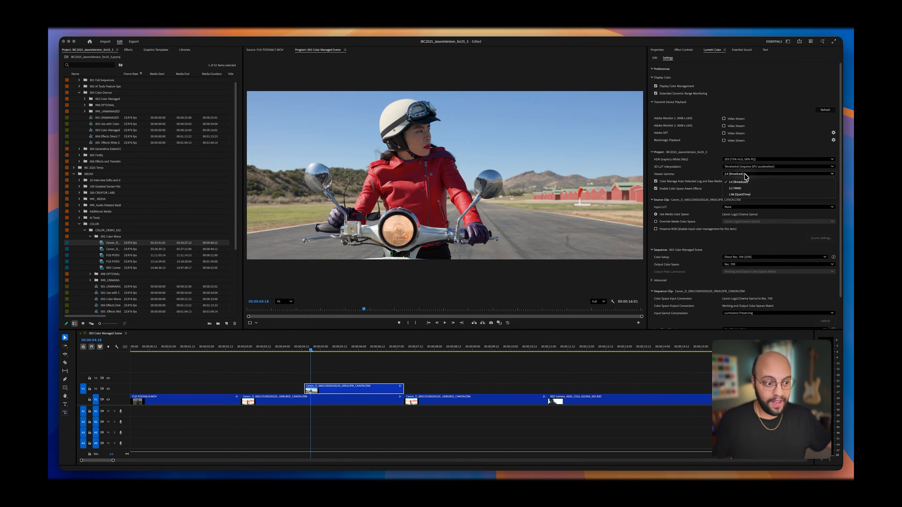
left_click(744, 195)
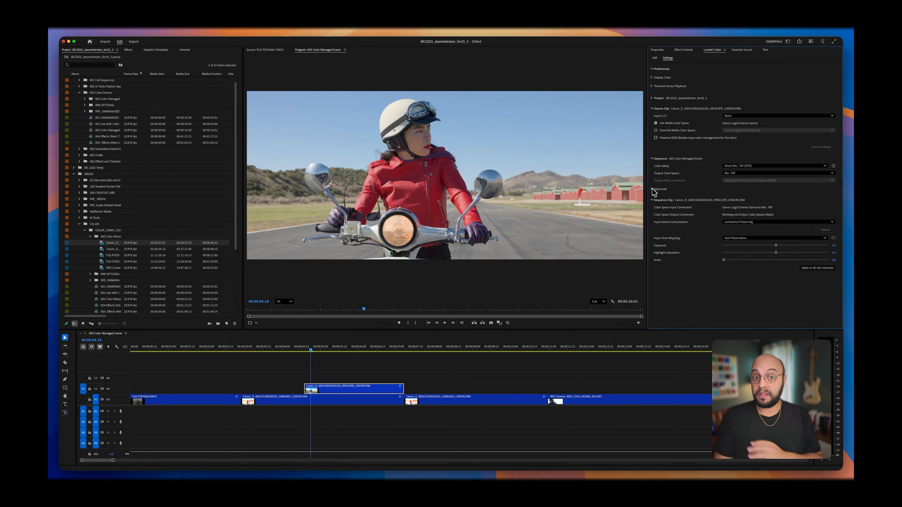
Step: Scrub through the sequence to compare its shots, and park the playhead on the first FUJI clip at 00:00:00:07
left_click_drag(341, 349, 685, 340)
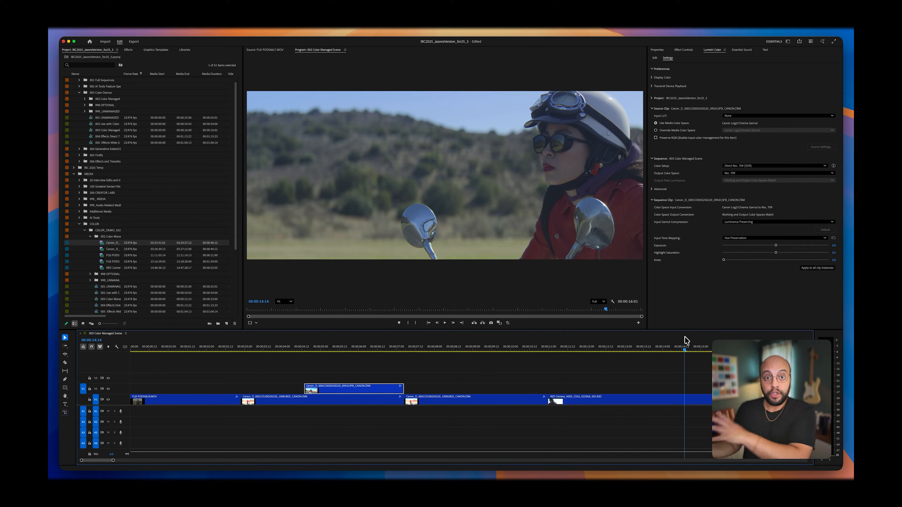
left_click(311, 349)
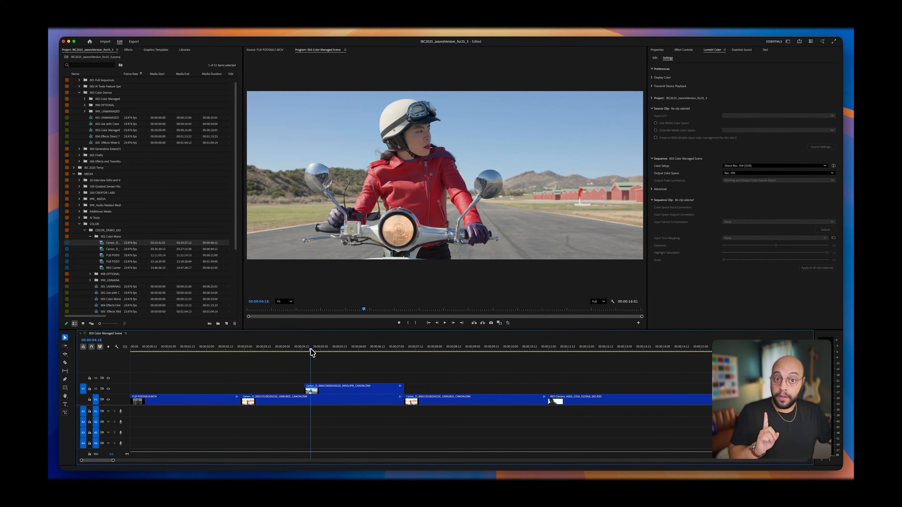
left_click_drag(310, 349, 178, 351)
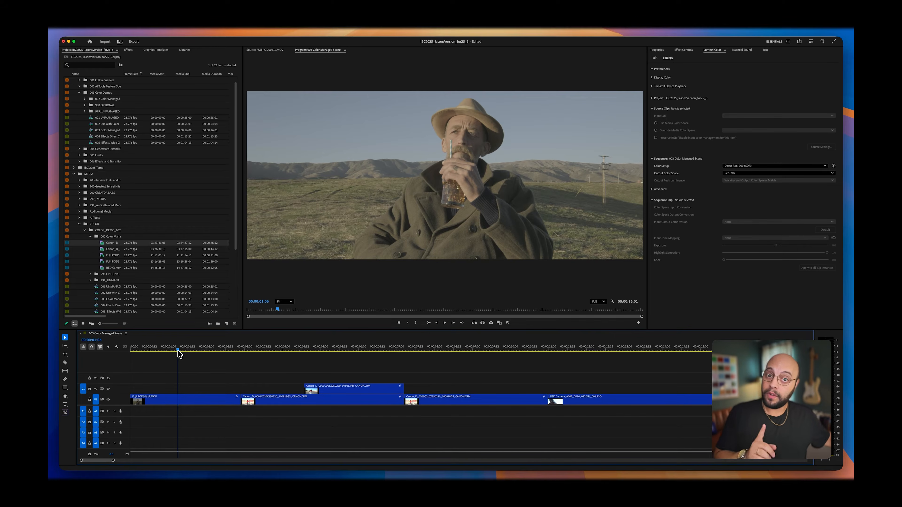
left_click_drag(178, 354, 142, 359)
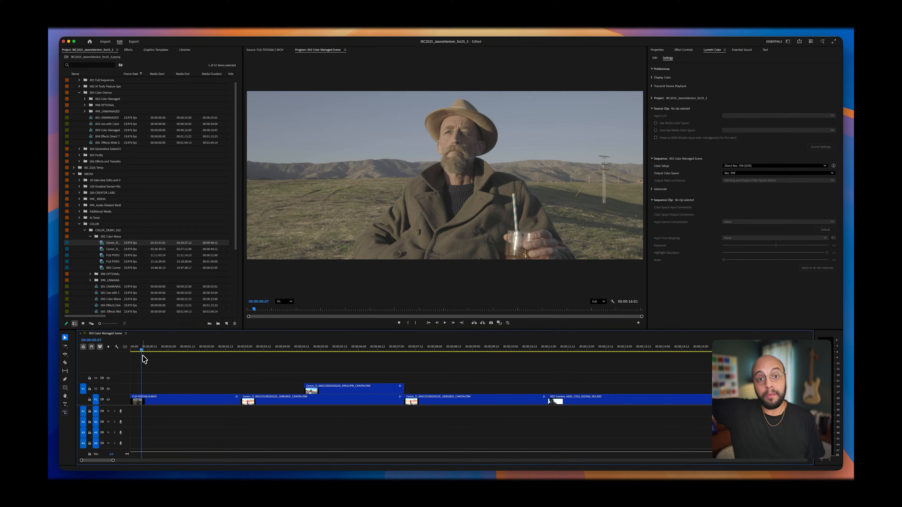
Step: Reveal the sequence's FUJI clip in the project, add the other FUJI clip to the selection, and open their color settings
left_click(176, 401)
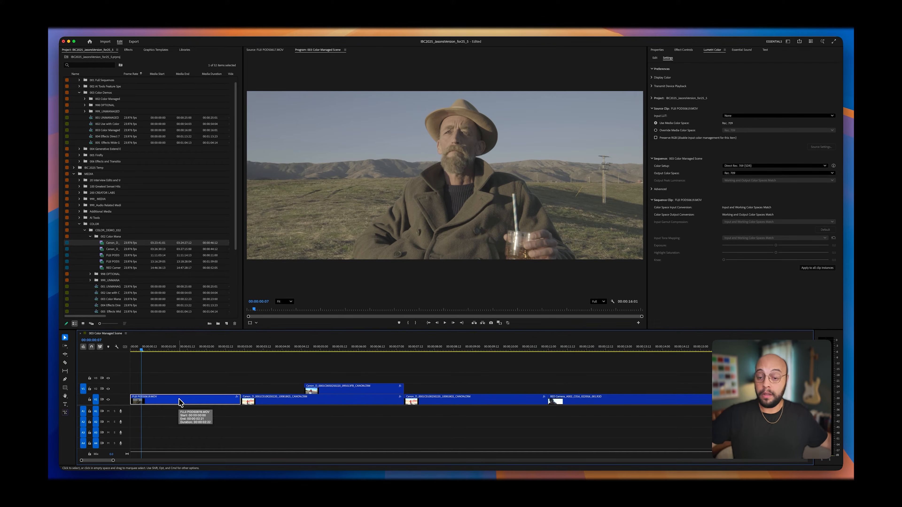
right_click(179, 402)
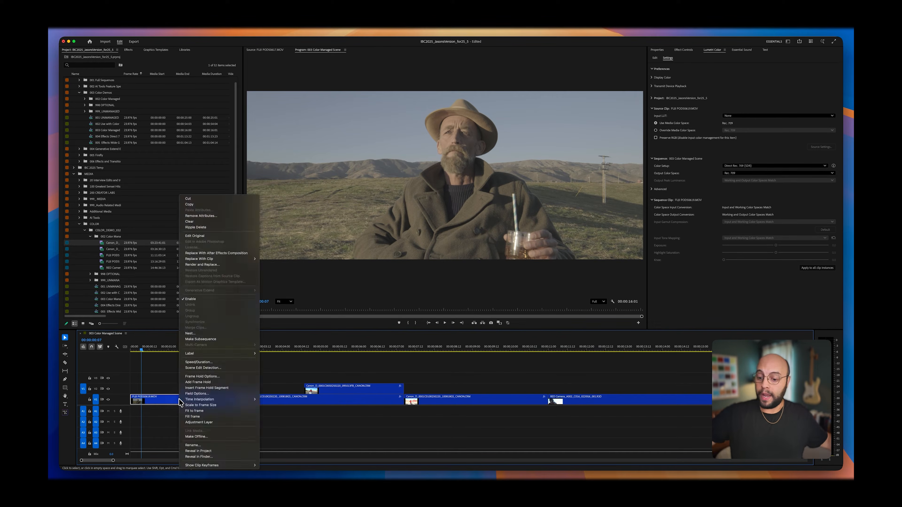
left_click(210, 451)
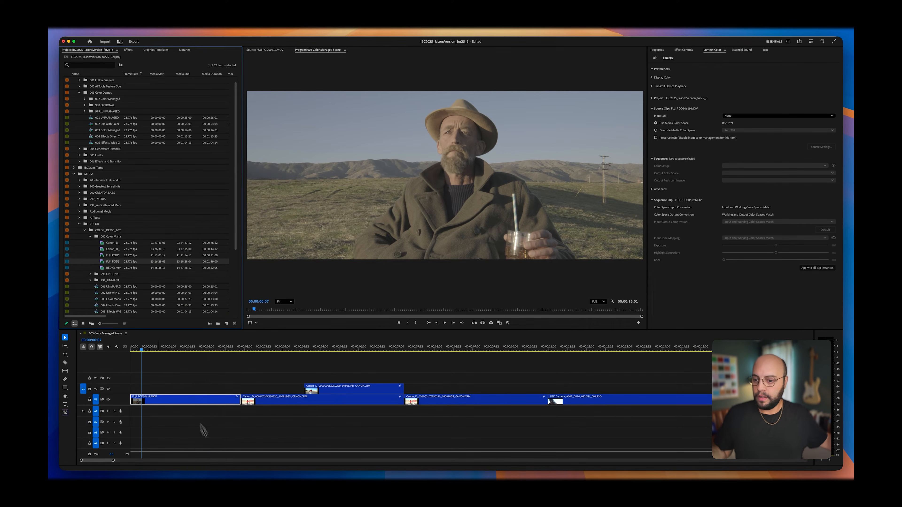
left_click(103, 256, "super")
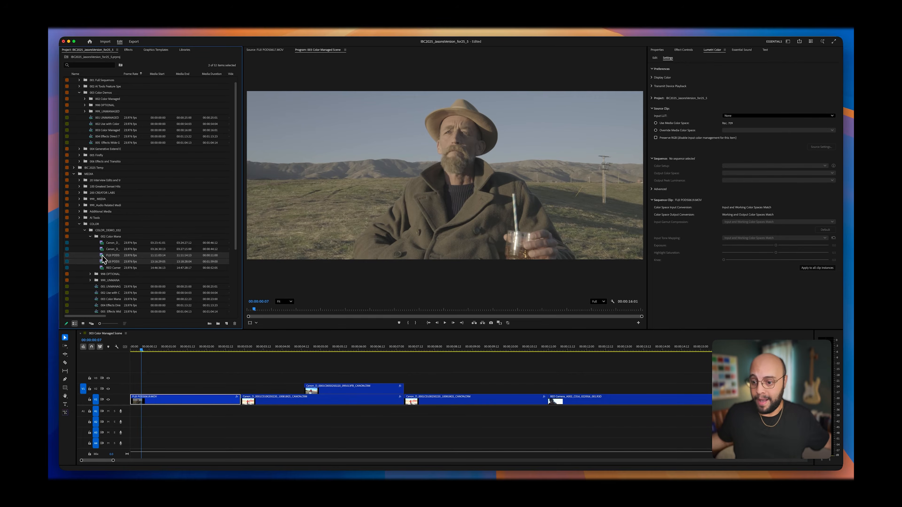
right_click(102, 258)
mouse_move(125, 312)
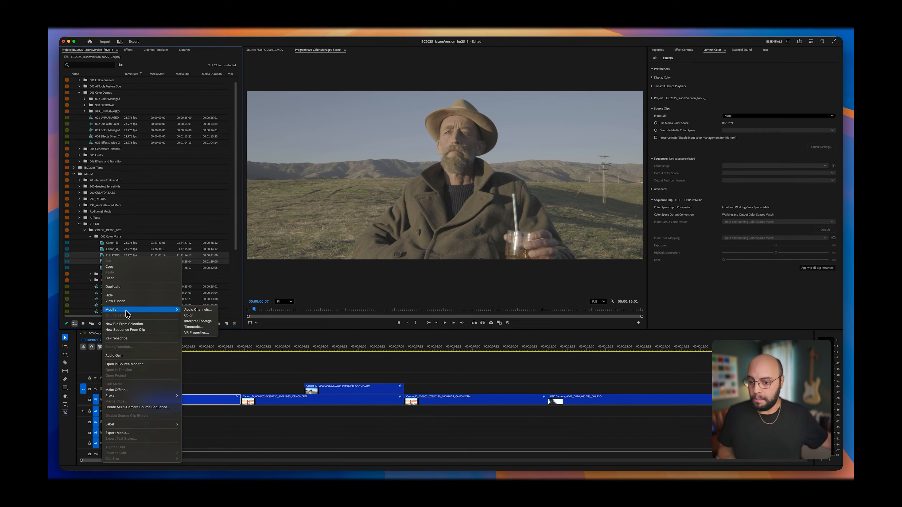
left_click(201, 316)
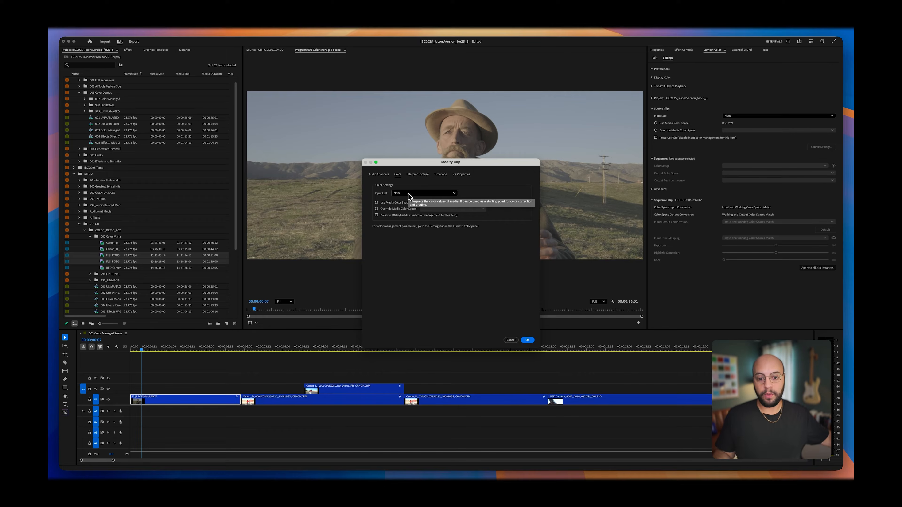
Step: Override the media color space of both FUJI clips with Fuji F-Log/Rec. 2020, and return the playhead to the upper-track Canon clip
left_click(411, 196)
left_click(416, 191)
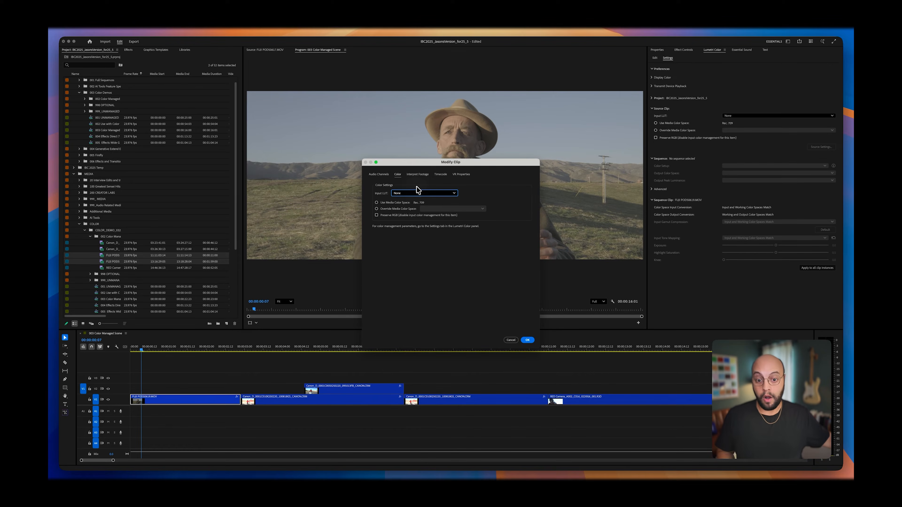
left_click(391, 203)
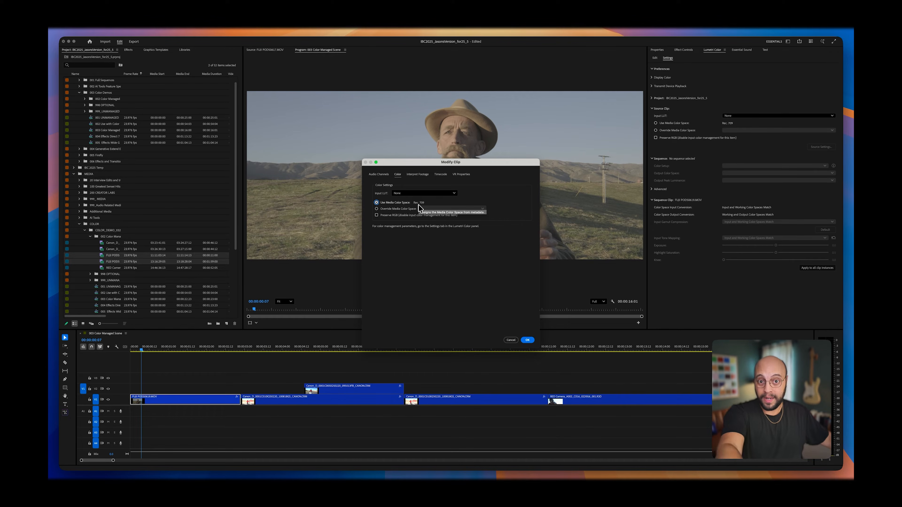
left_click(395, 210)
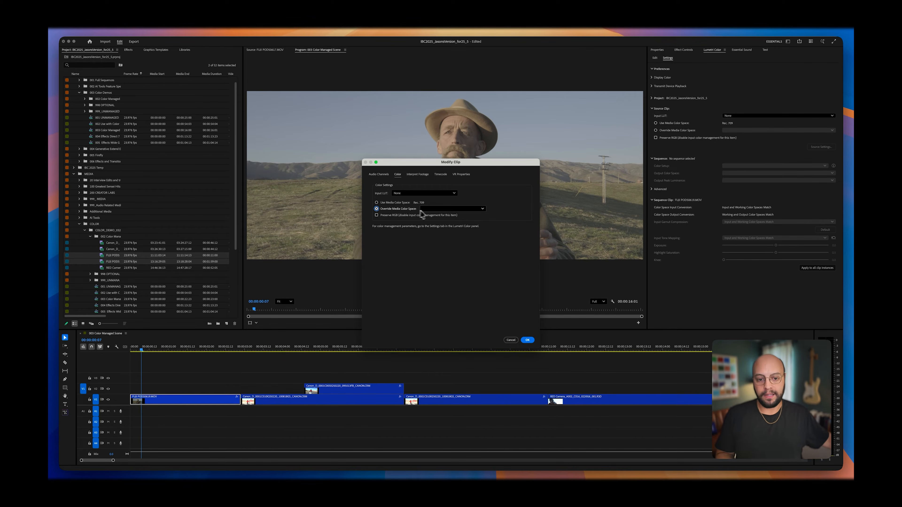
left_click(434, 210)
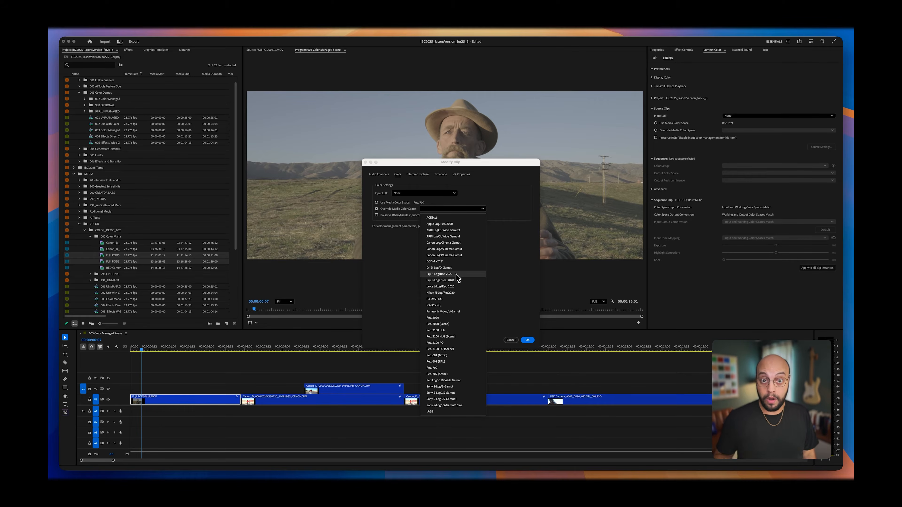
left_click(456, 274)
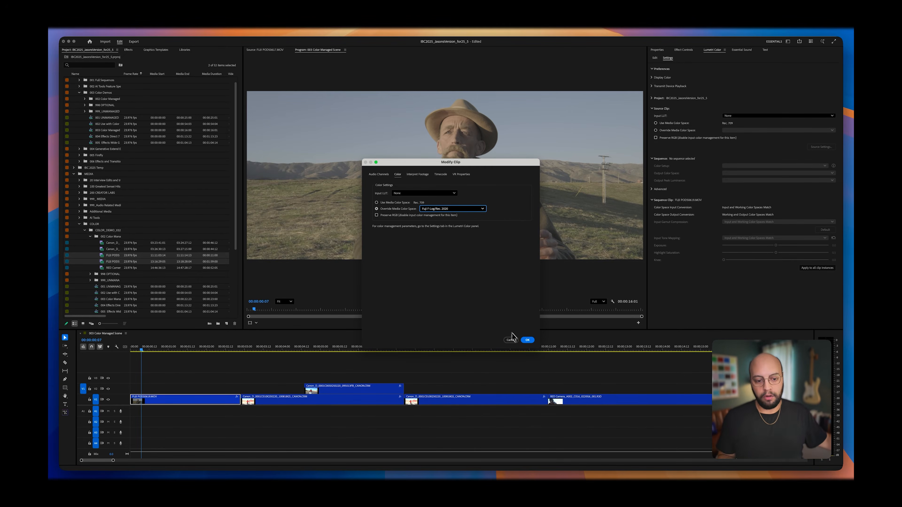
left_click(528, 340)
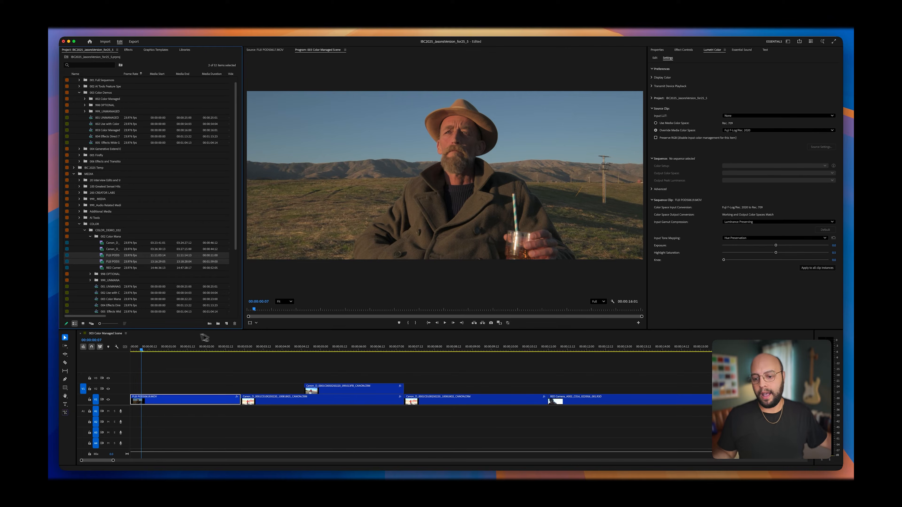
left_click_drag(167, 350, 308, 349)
left_click(325, 372)
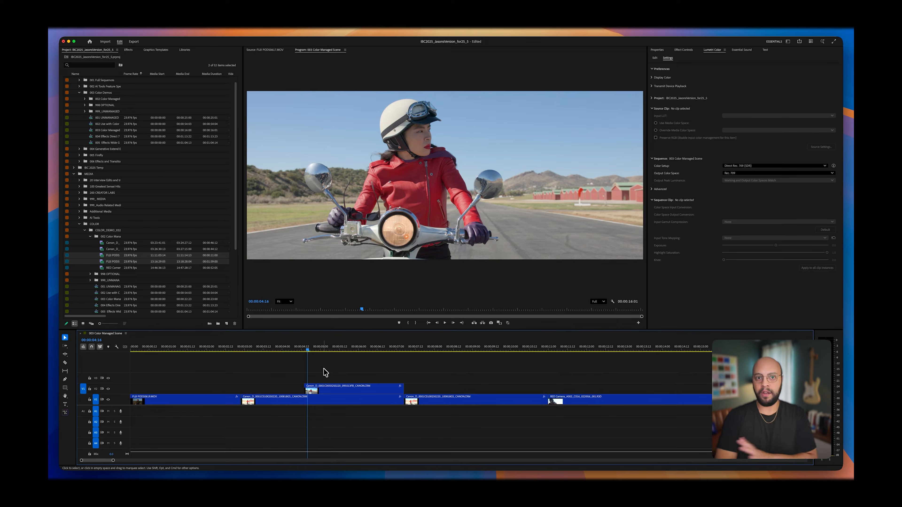
Step: Park the playhead at the start of the second lower-track Canon clip and set the sequence's Color Setup to Wide Gamut (Tone Mapped)
left_click_drag(177, 347, 261, 361)
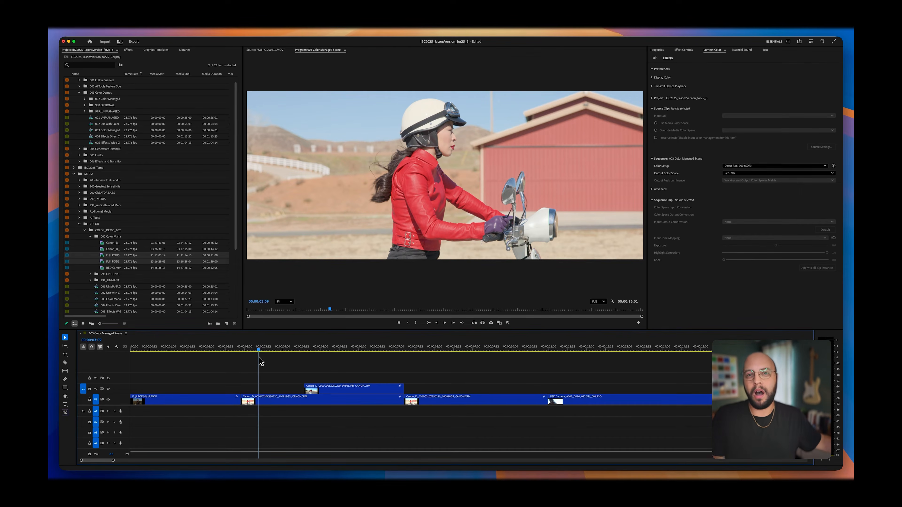
left_click_drag(260, 359, 415, 362)
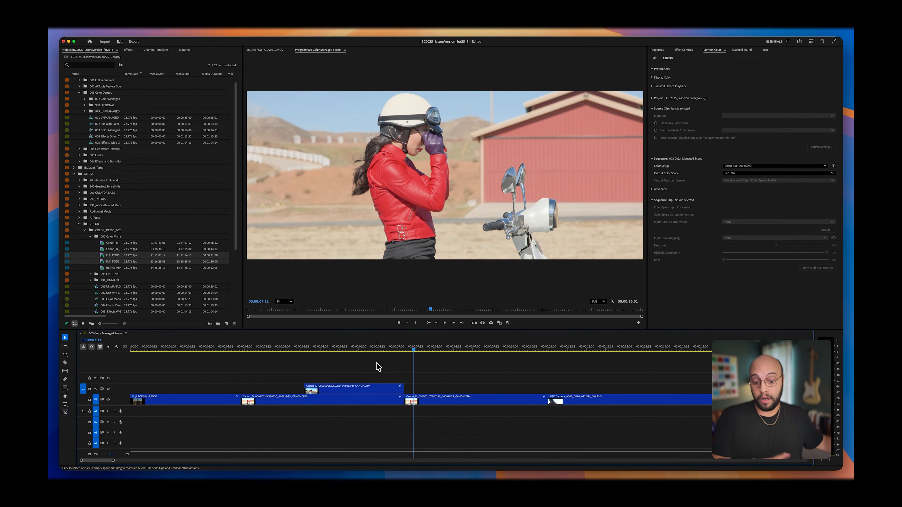
left_click(138, 33)
left_click(149, 41)
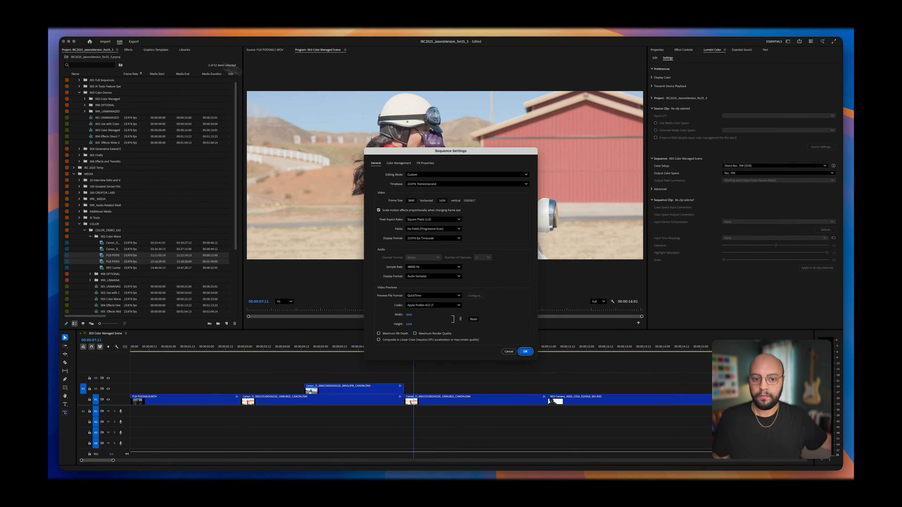
left_click(398, 164)
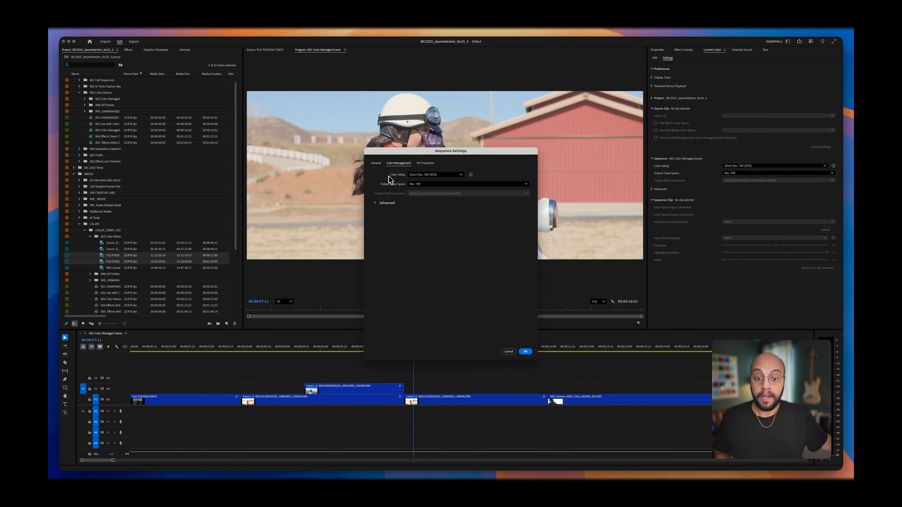
left_click(451, 176)
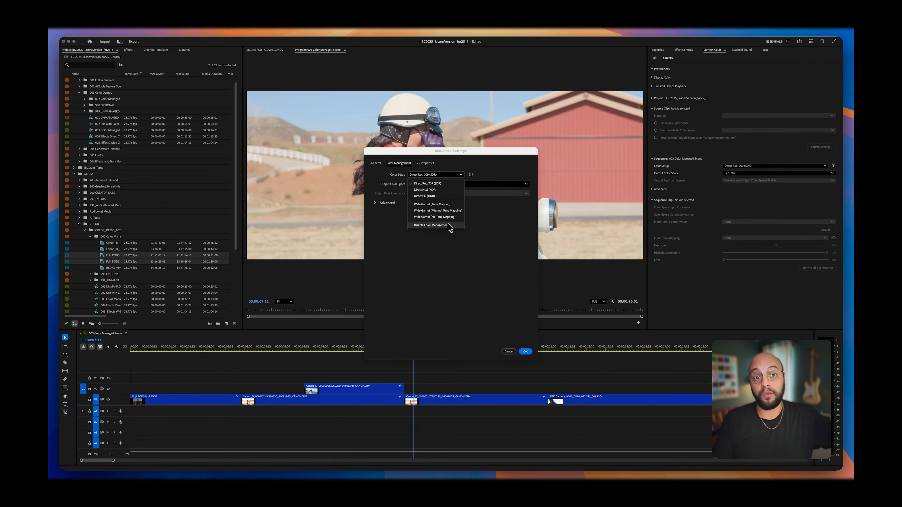
left_click(444, 185)
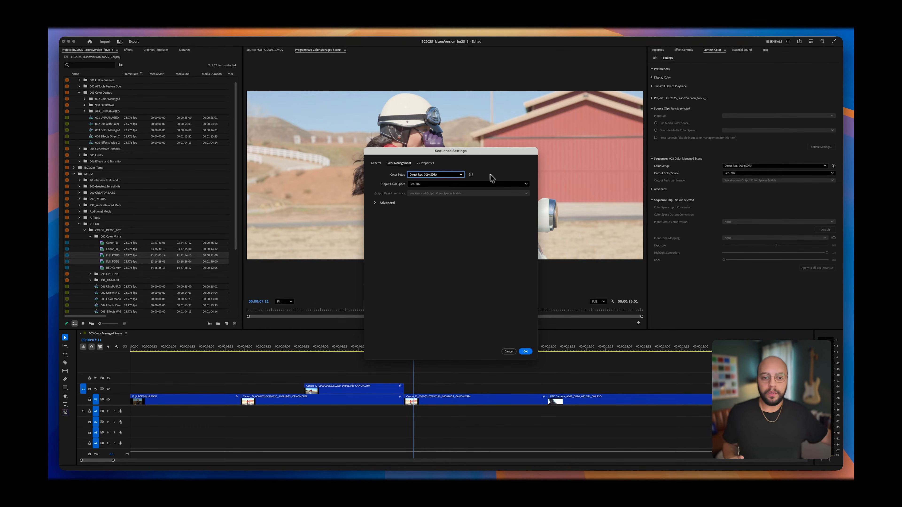
left_click(459, 178)
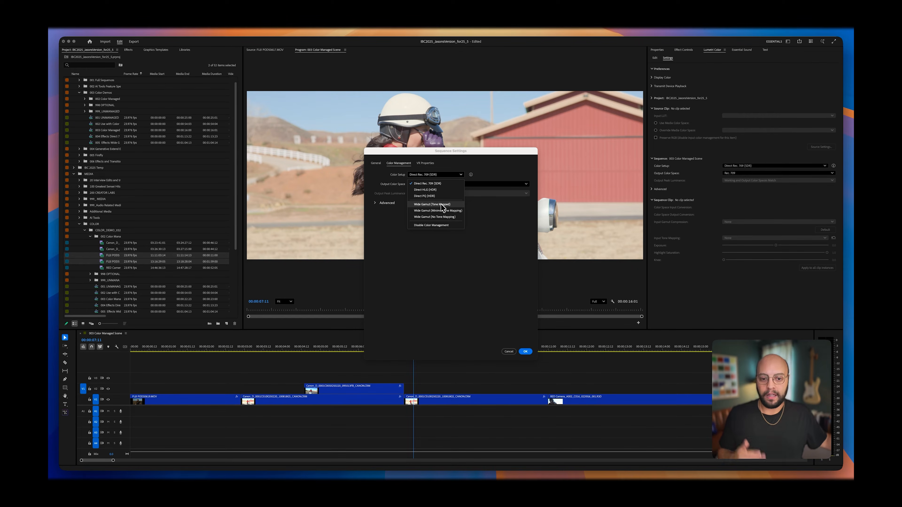
left_click(441, 204)
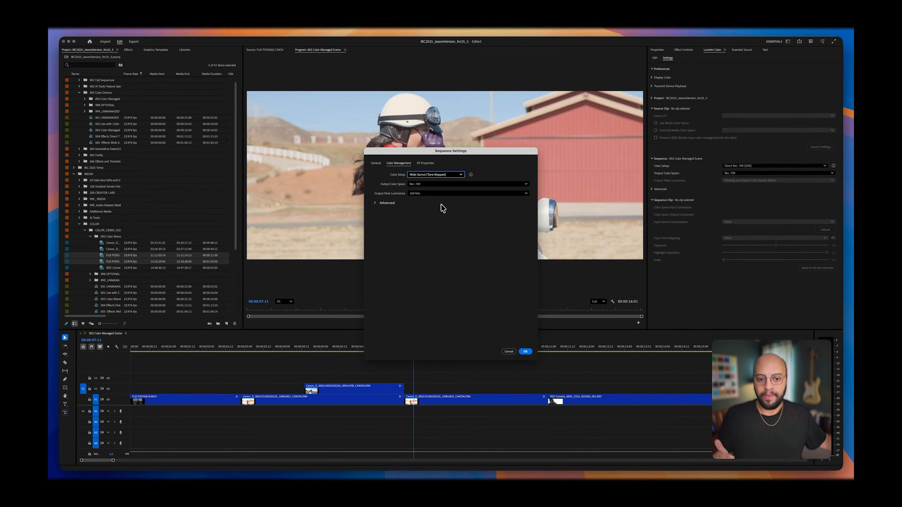
left_click(525, 352)
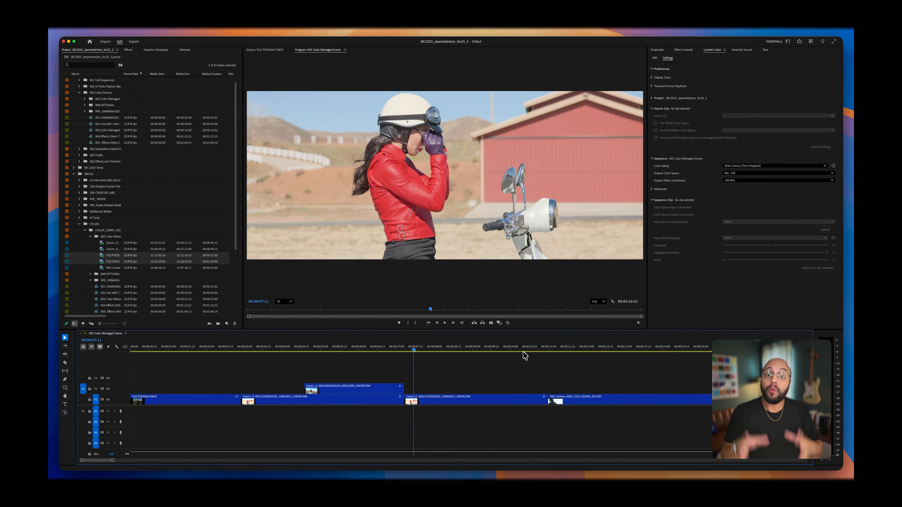
Step: Move the playhead to 00:00:04:19, select the upper-track Canon clip, and bring up its Lumetri Basic Correction controls
left_click(313, 351)
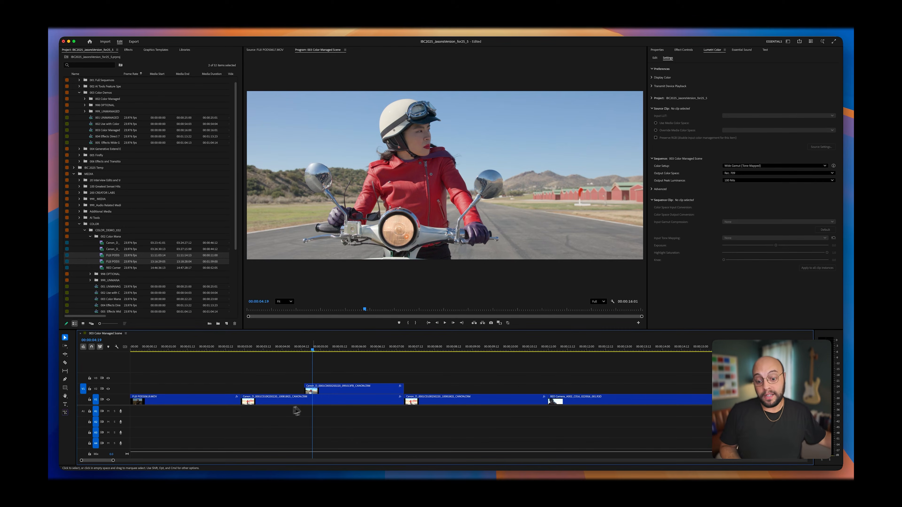
left_click(317, 390)
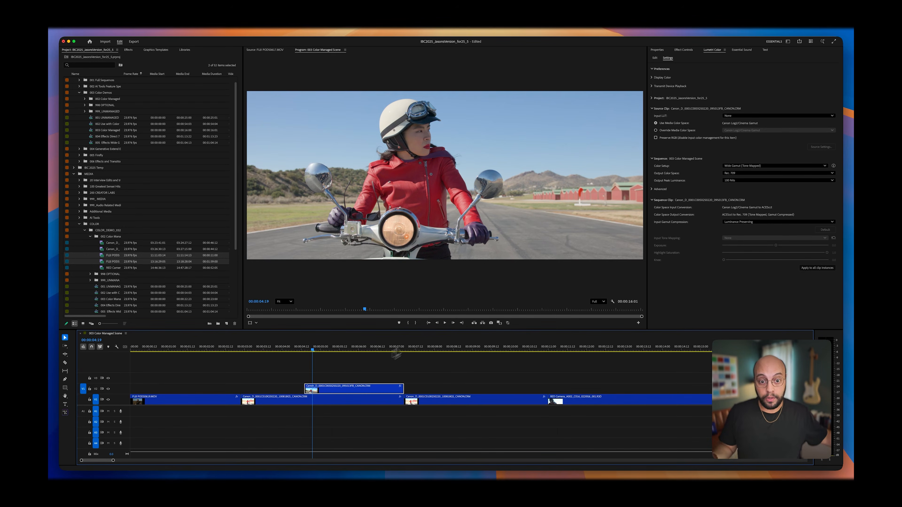
left_click(655, 58)
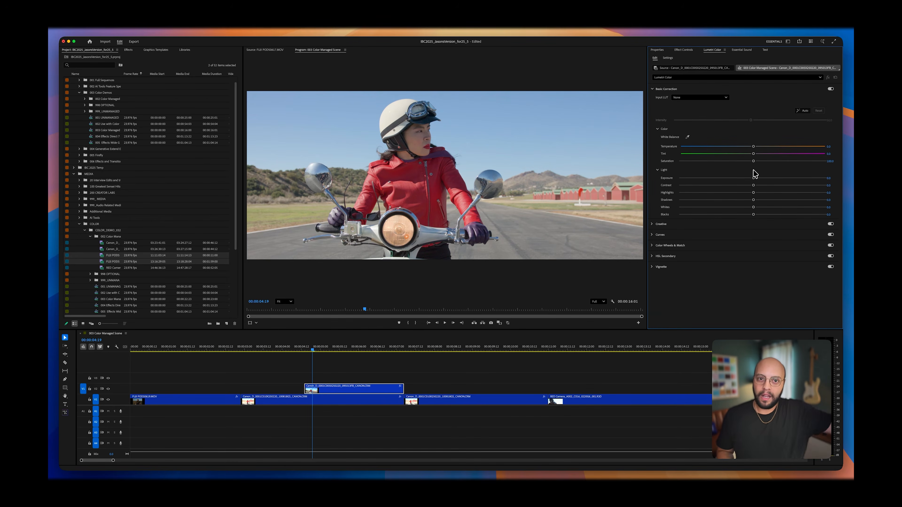
mouse_move(753, 178)
left_mouse_down()
mouse_move(730, 187)
mouse_move(780, 187)
mouse_move(754, 187)
mouse_move(753, 179)
left_mouse_up()
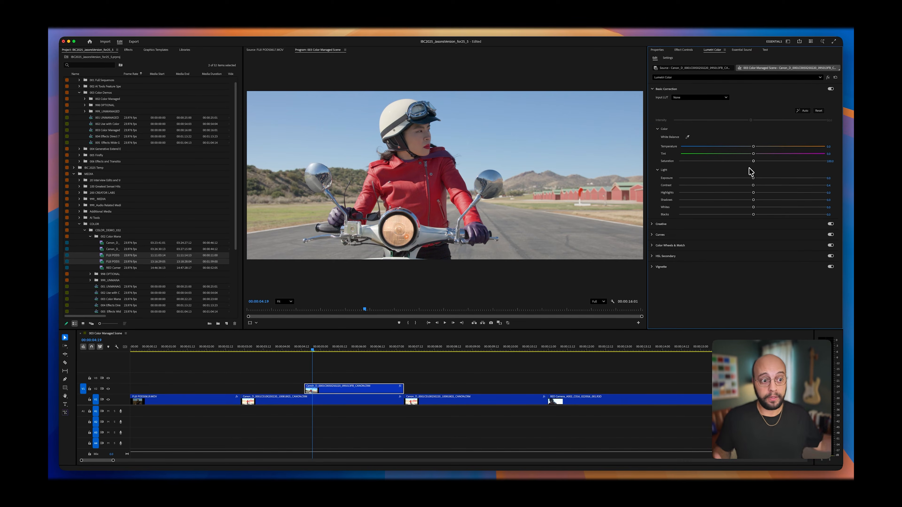
Step: Switch the sequence's Color Setup to Direct Rec. 709 (SDR)
left_click(668, 58)
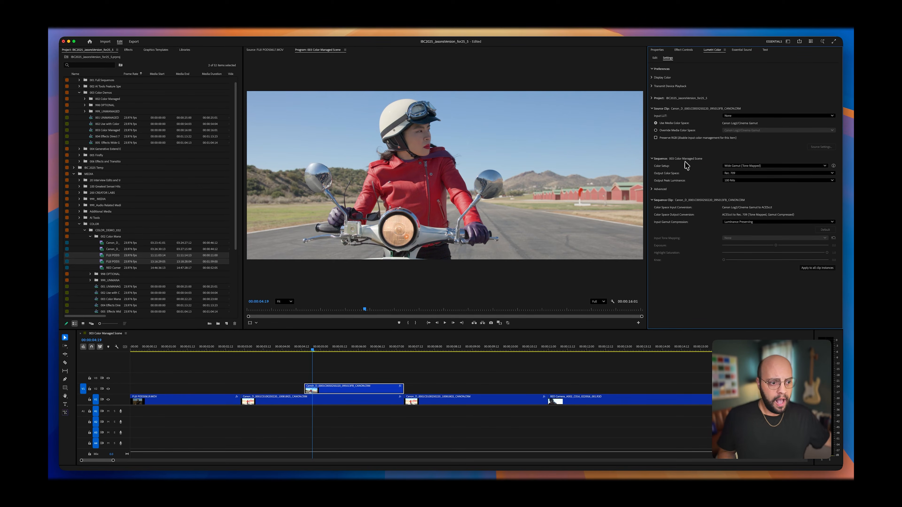
left_click(740, 166)
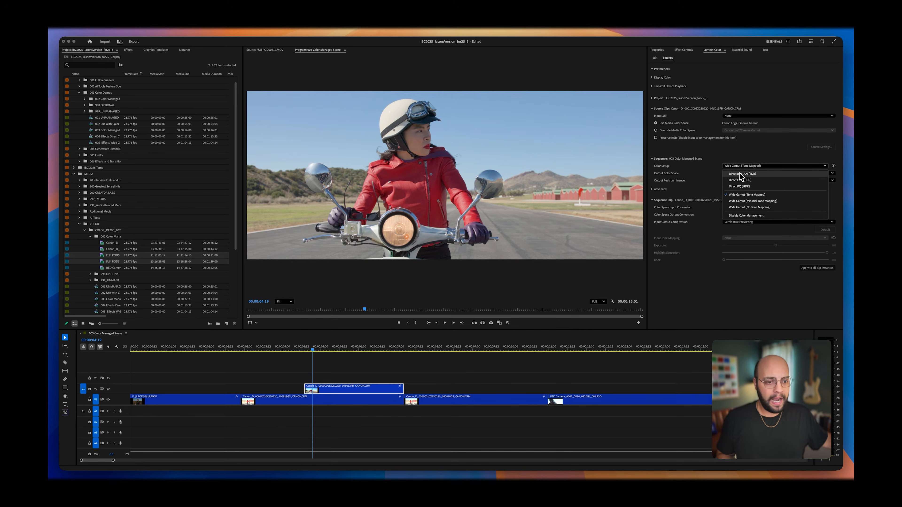
left_click(741, 174)
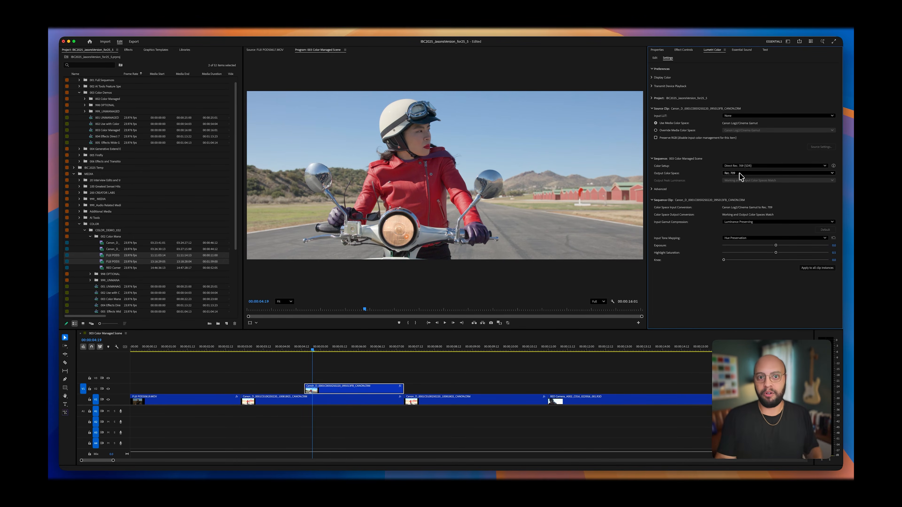
Step: Try a strongly lowered exposure on the upper-track Canon clip while checking the scopes, and reset the Lumetri effect
left_click(654, 58)
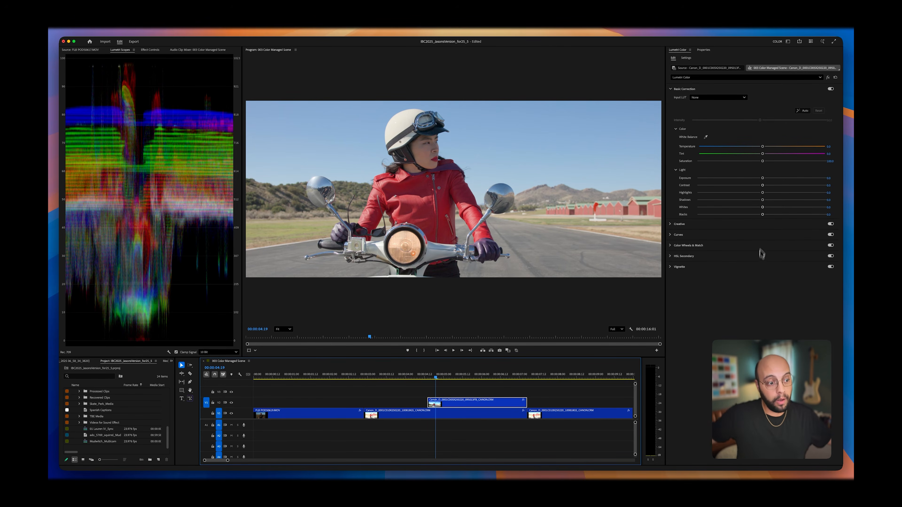
left_click_drag(763, 178, 725, 179)
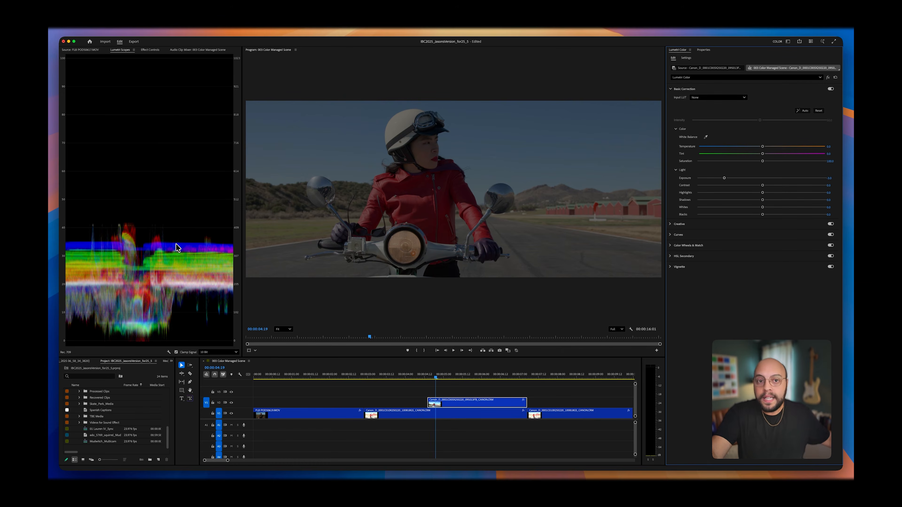
mouse_move(724, 178)
left_mouse_down()
mouse_move(763, 184)
mouse_move(726, 182)
left_mouse_up()
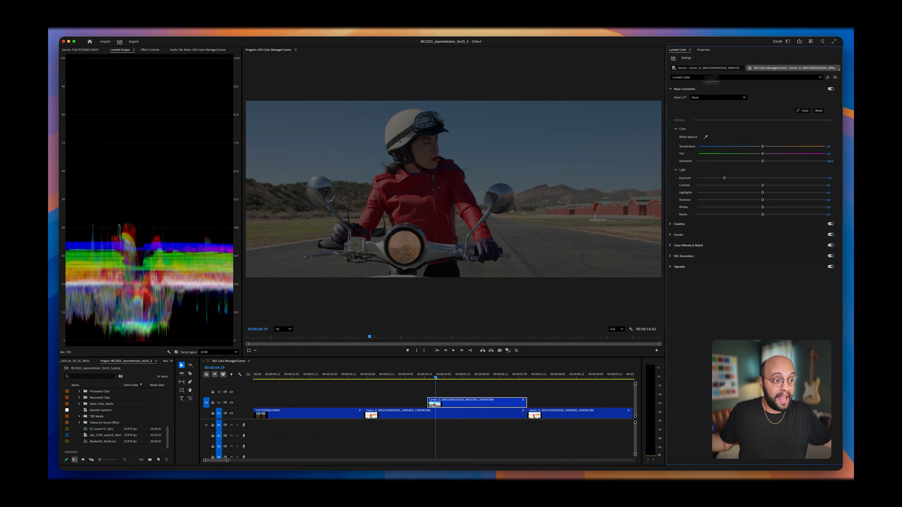
left_click(836, 78)
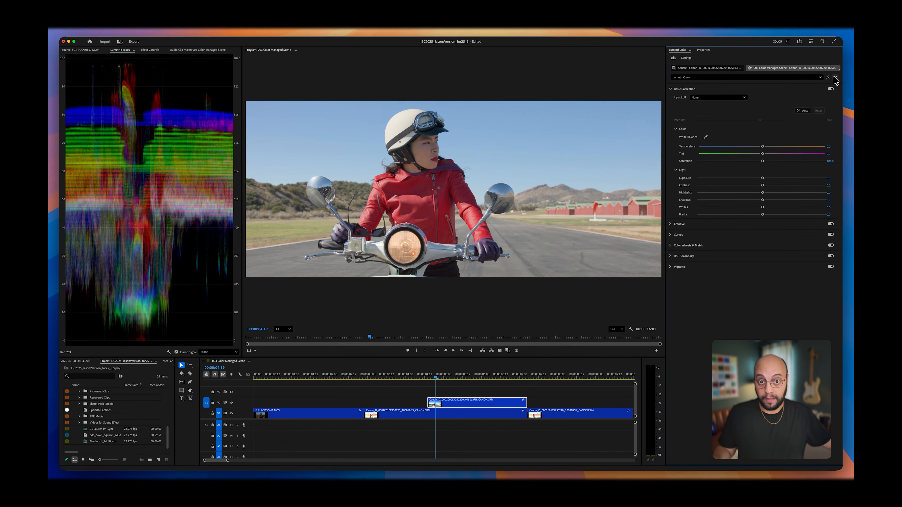
Step: Set the sequence's Color Setup back to Wide Gamut (Tone Mapped)
left_click(686, 58)
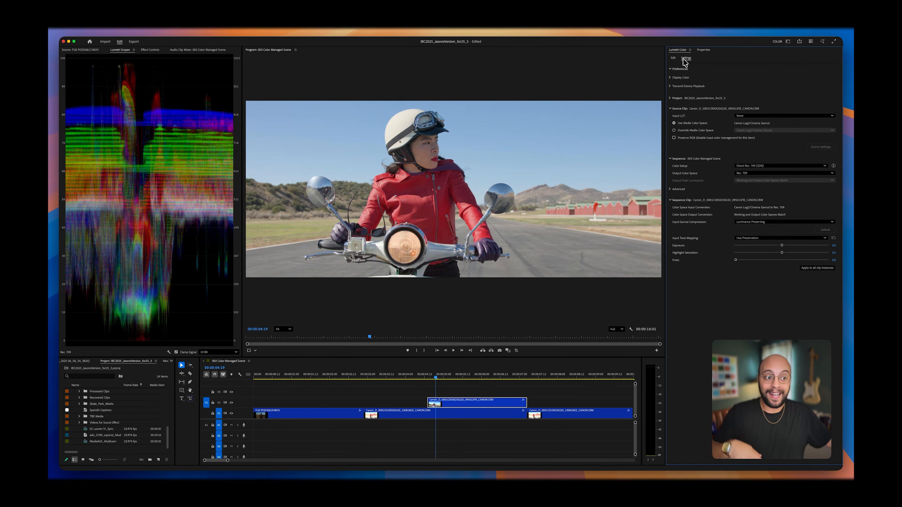
left_click(760, 165)
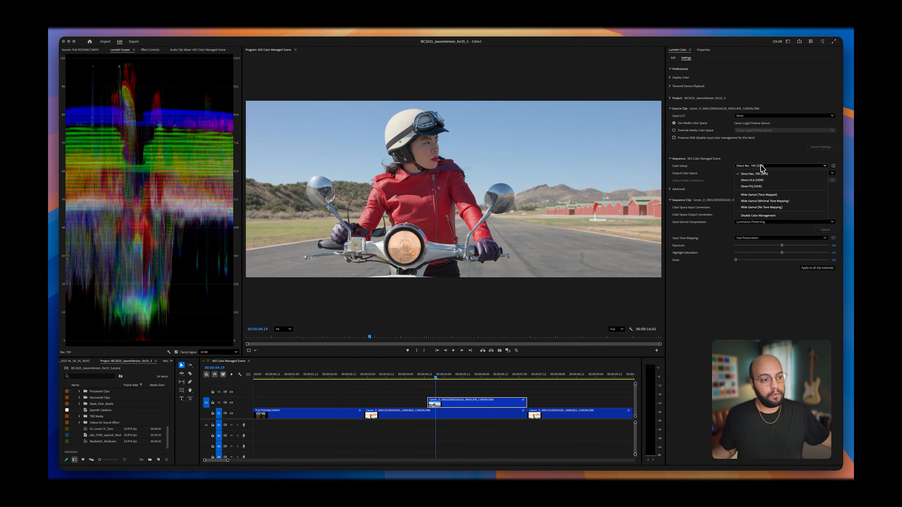
left_click(780, 196)
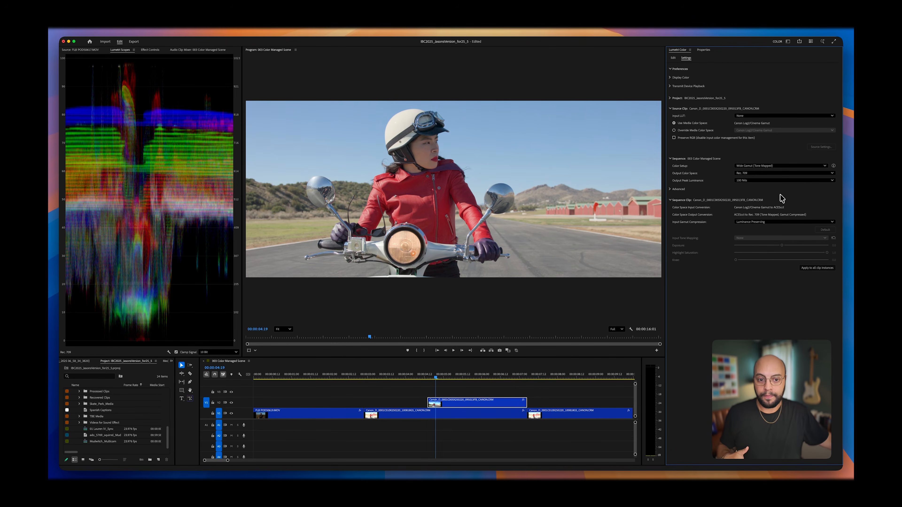
Step: Strongly lower the exposure of the upper-track Canon clip in its Lumetri Basic Correction
left_click(673, 58)
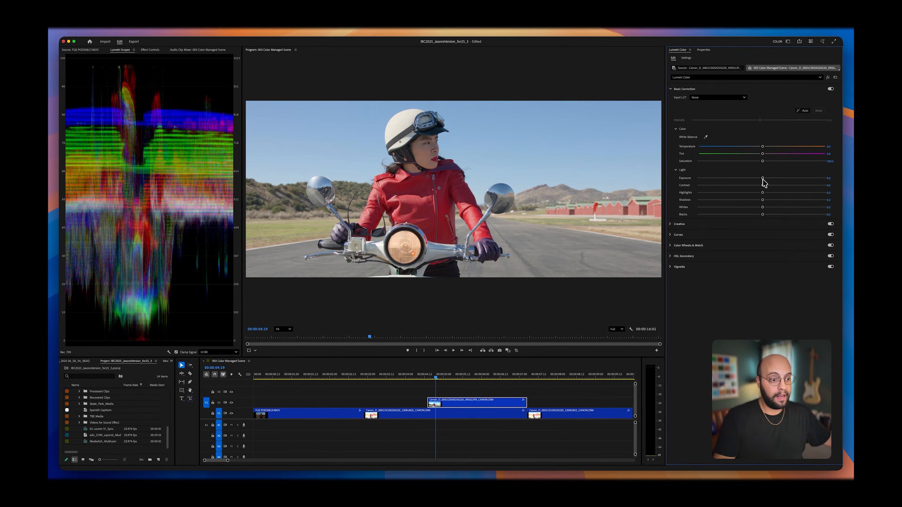
left_click_drag(762, 179, 725, 179)
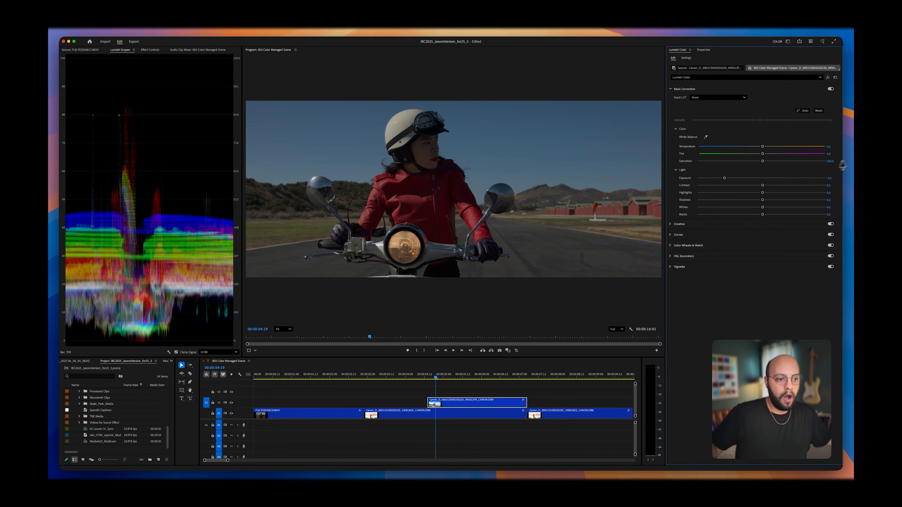
mouse_move(725, 179)
left_mouse_down()
mouse_move(737, 178)
mouse_move(727, 179)
left_mouse_up()
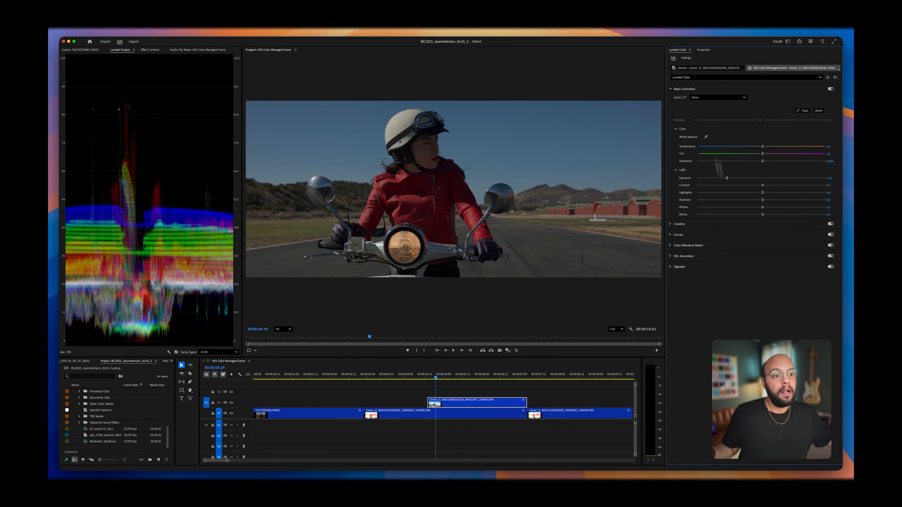
Step: Compare the darkened clip under the Direct Rec. 709 (SDR) and Wide Gamut (Tone Mapped) color setups, leaving the sequence on Wide Gamut (Tone Mapped)
left_click(686, 58)
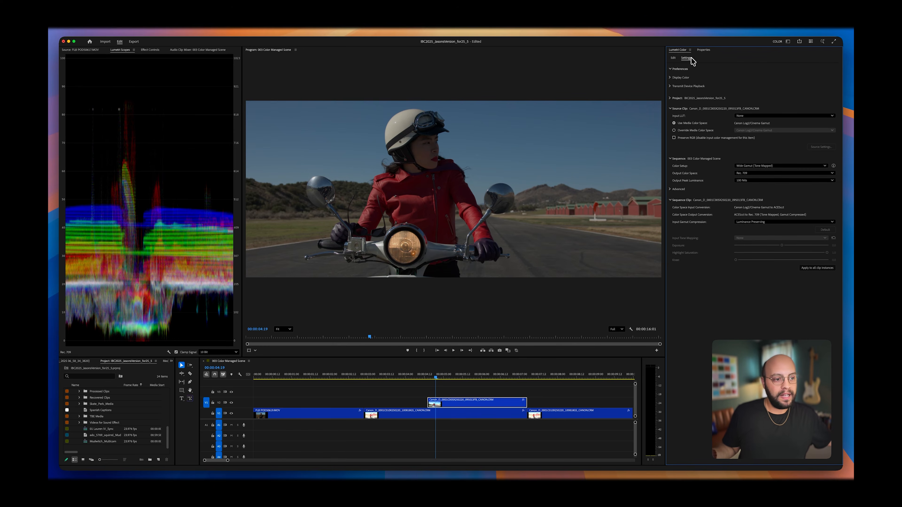
left_click(766, 166)
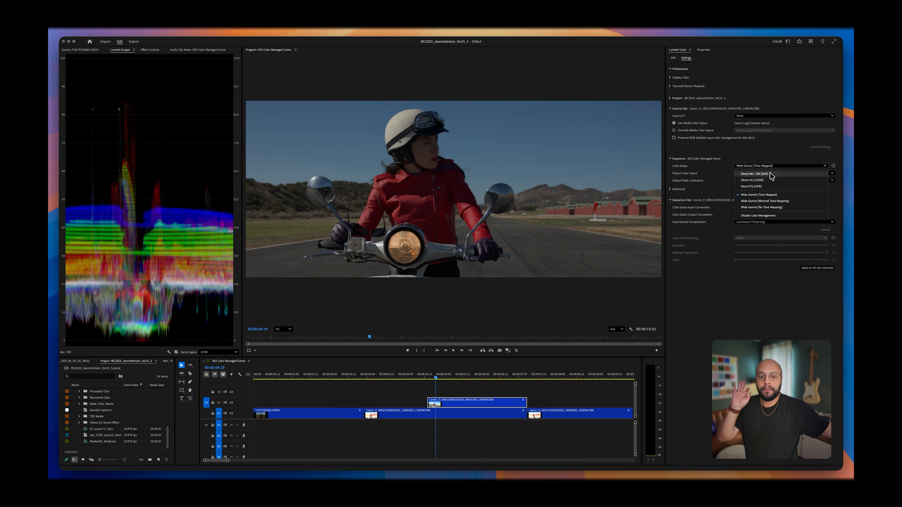
left_click(770, 173)
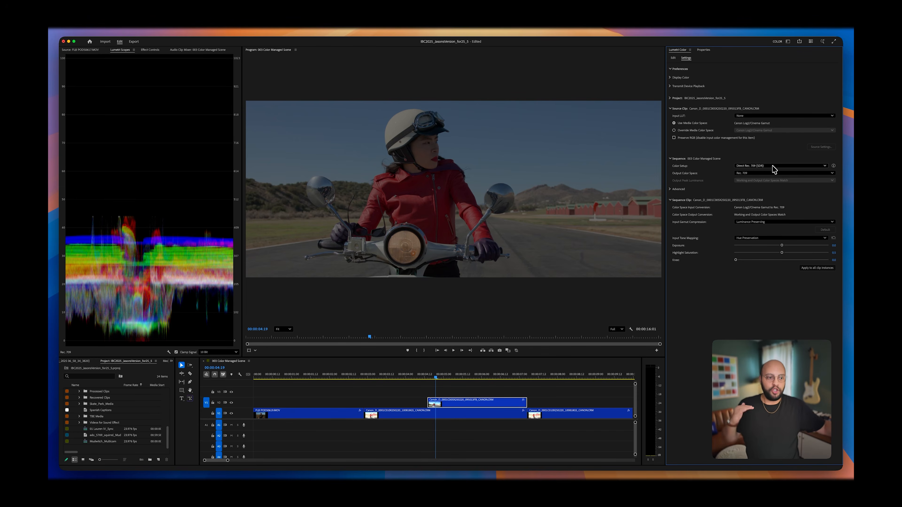
left_click(773, 166)
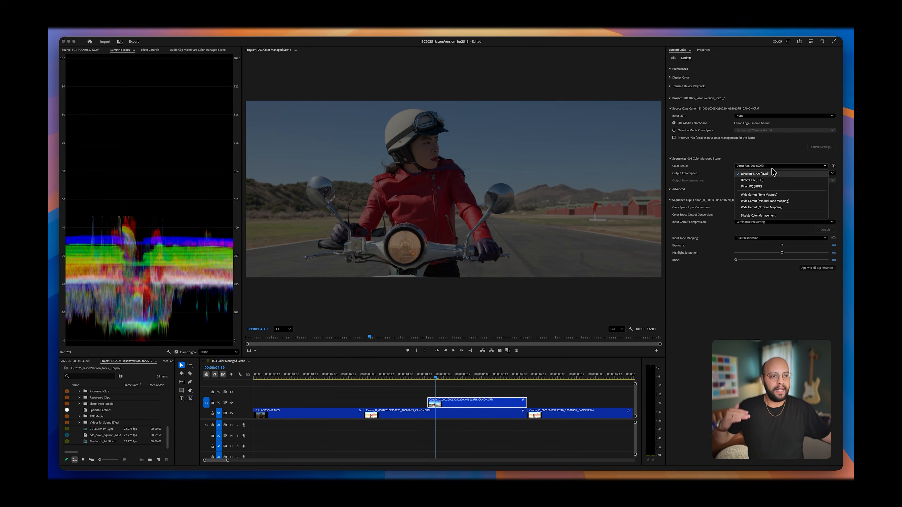
left_click(764, 197)
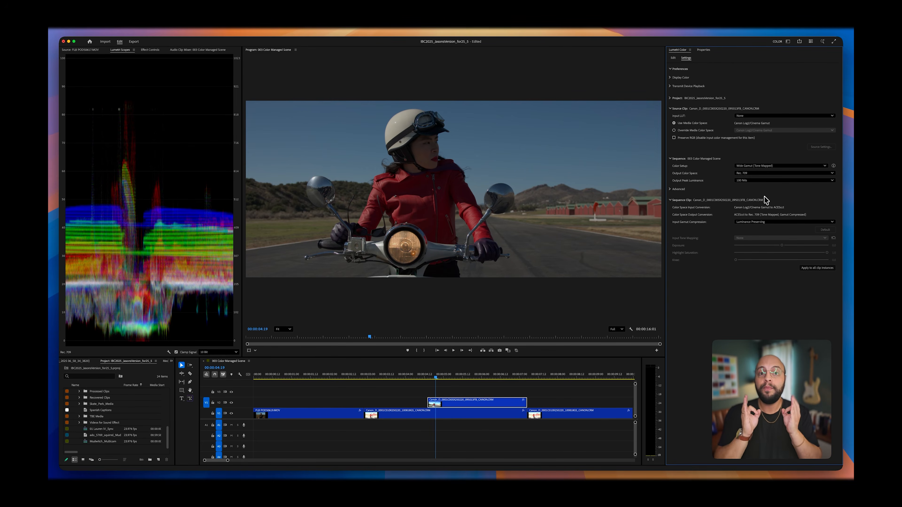
Step: Apply the creative look Fuji REALA 500D Kodak 2393 (by Adobe) to the last Canon clip on the lower track
left_click(673, 58)
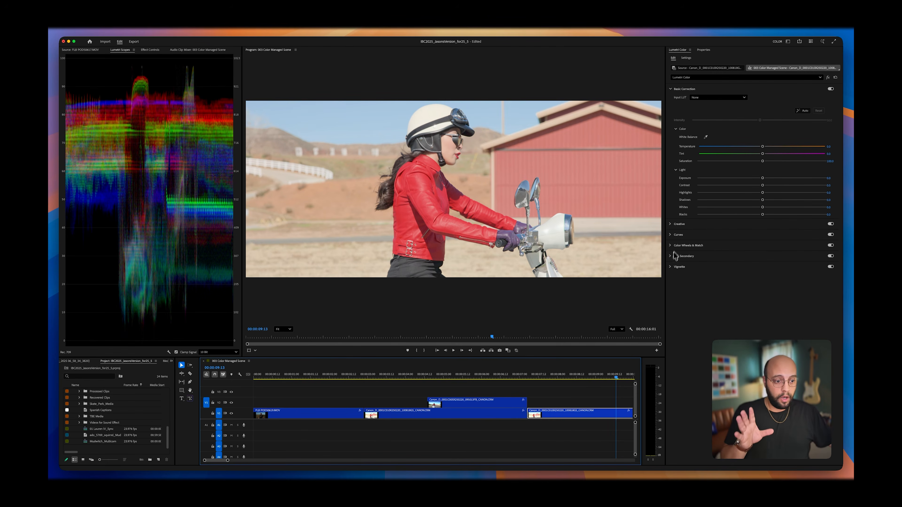
left_click(681, 224)
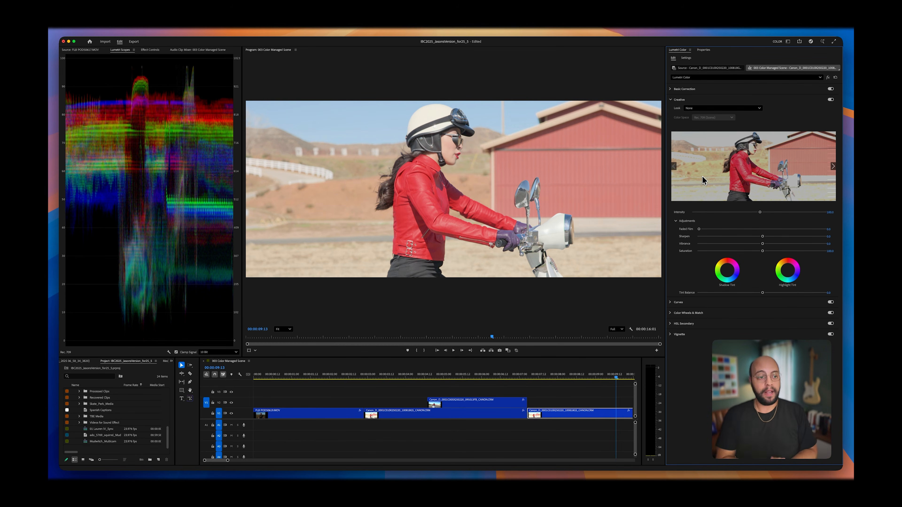
left_click(737, 110)
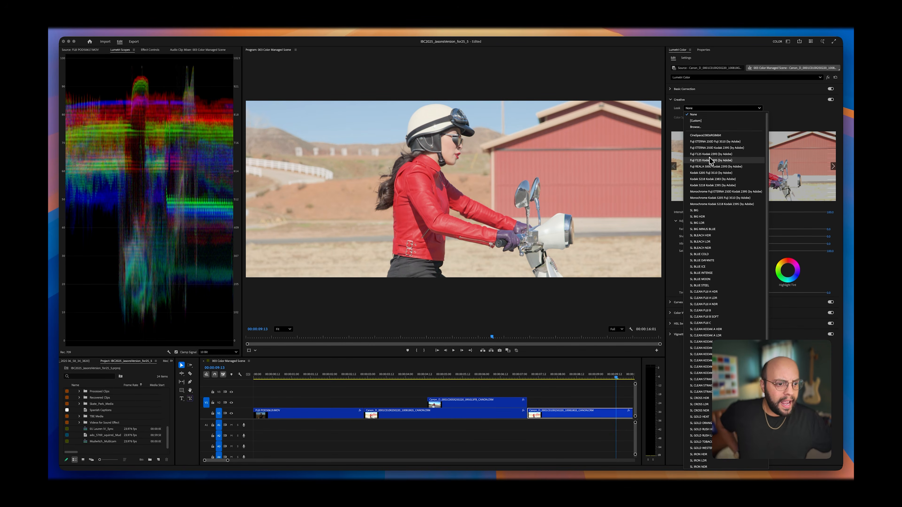
left_click(698, 167)
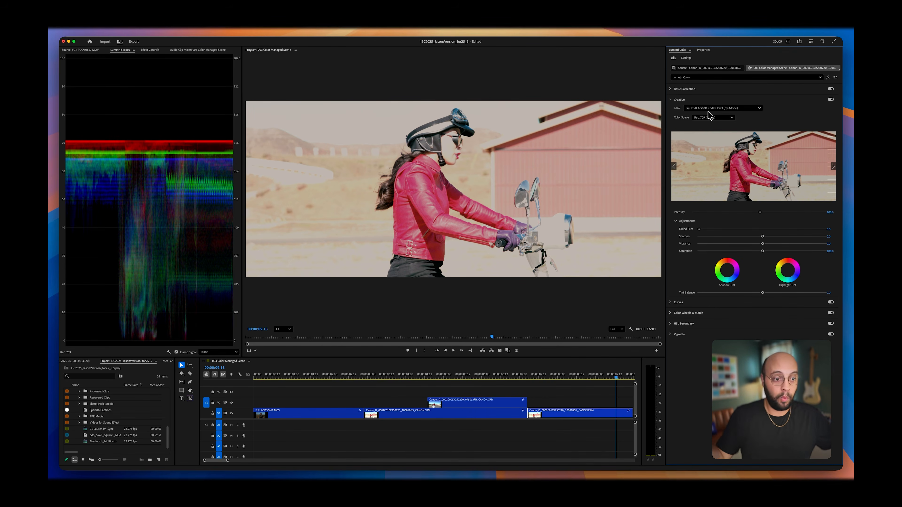
Step: Set the creative look's color space to Canon Log2/Cinema Gamut and reduce the look's intensity to less than half
left_click(717, 119)
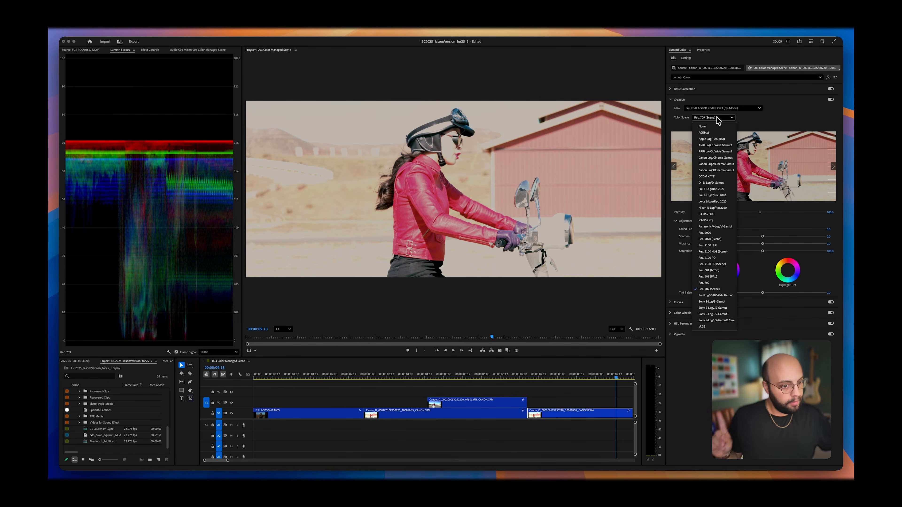
left_click(721, 164)
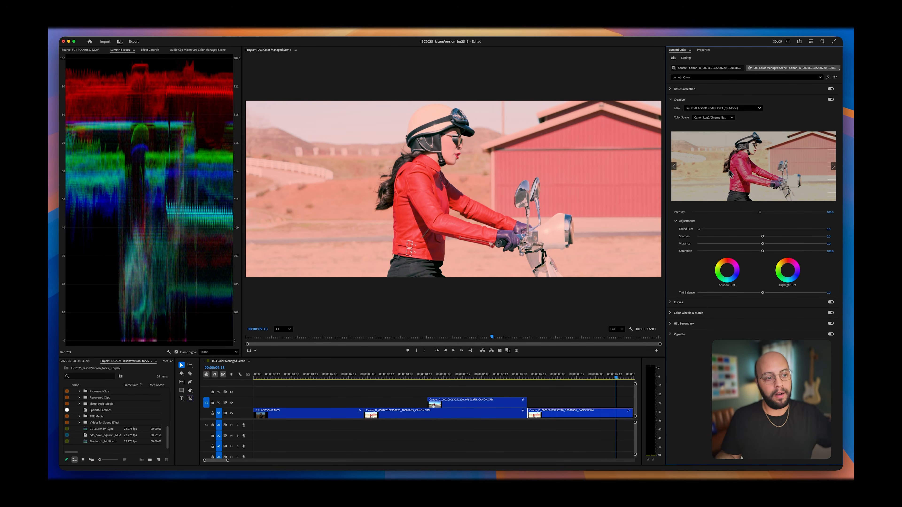
left_click_drag(760, 212, 723, 213)
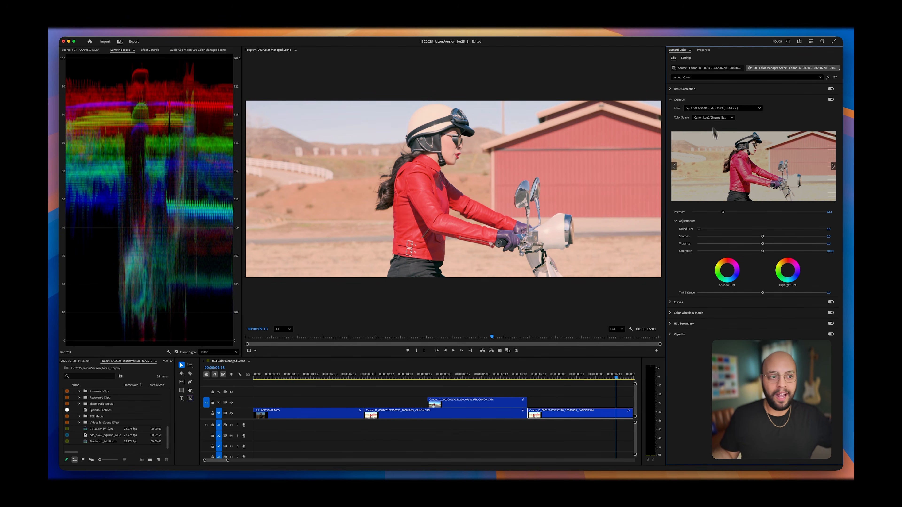
Step: Lower the last Canon clip's exposure to about -1.4 in its Lumetri Basic Correction
left_click(675, 90)
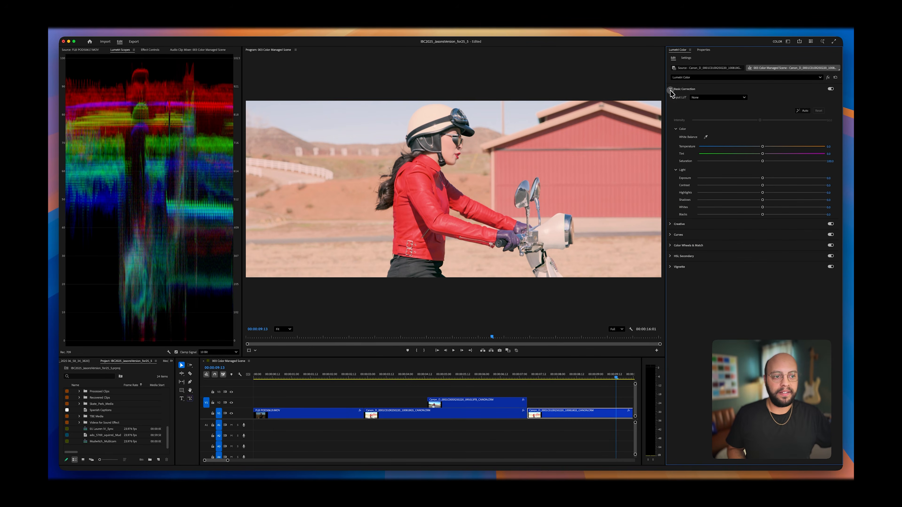
left_click_drag(763, 179, 760, 179)
left_click_drag(754, 180, 745, 184)
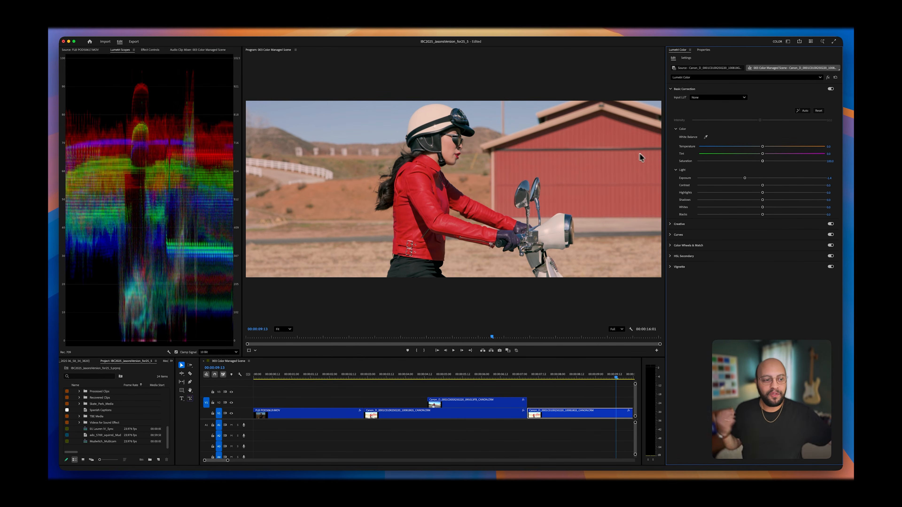
Step: Raise the clip's contrast and blacks moderately and its saturation slightly in Basic Correction
left_click_drag(763, 185, 777, 187)
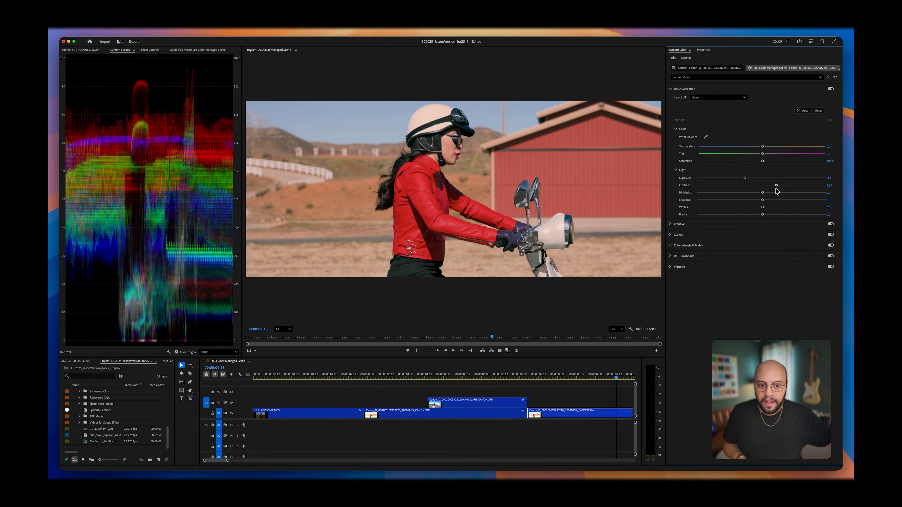
left_click_drag(763, 215, 778, 216)
left_click_drag(763, 162, 766, 163)
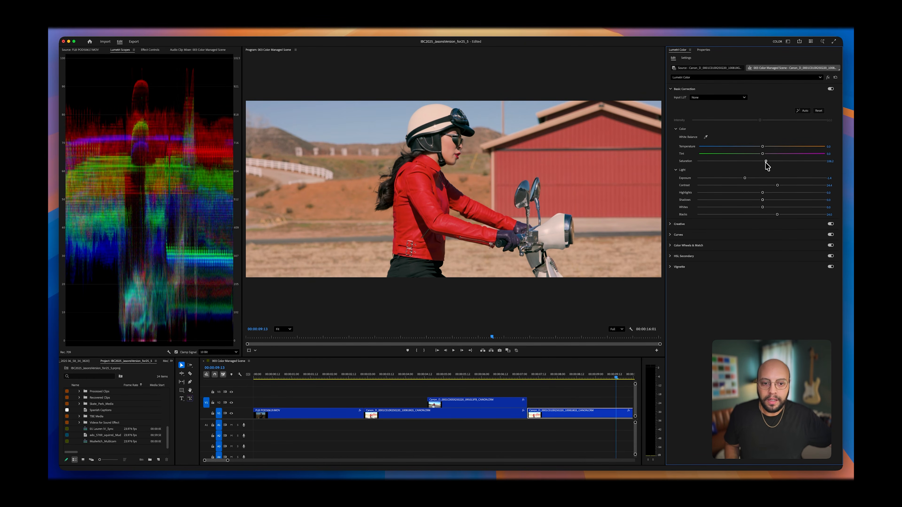